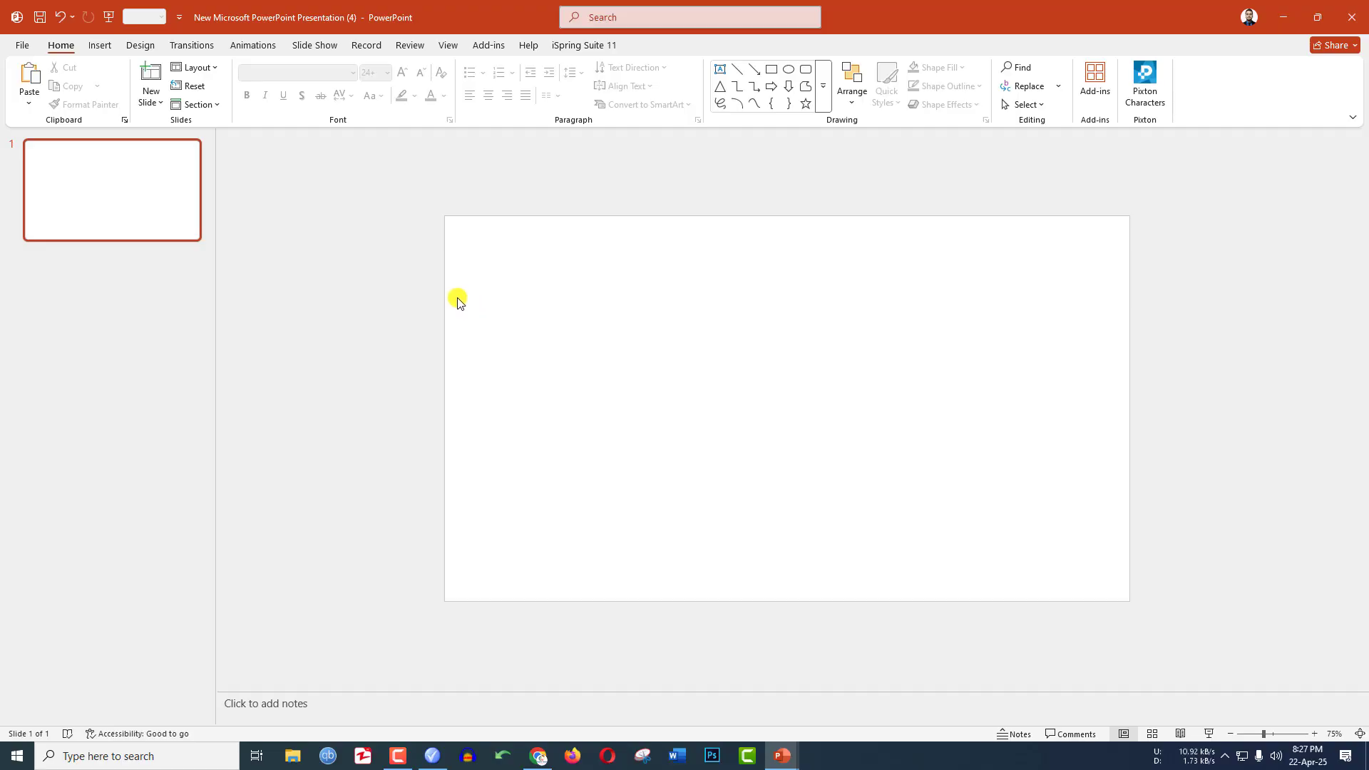
# Step: Insert the green-lake Japanese nature photo from this computer, then cut it off the slide
pyautogui.click(100, 44)
pyautogui.click(115, 85)
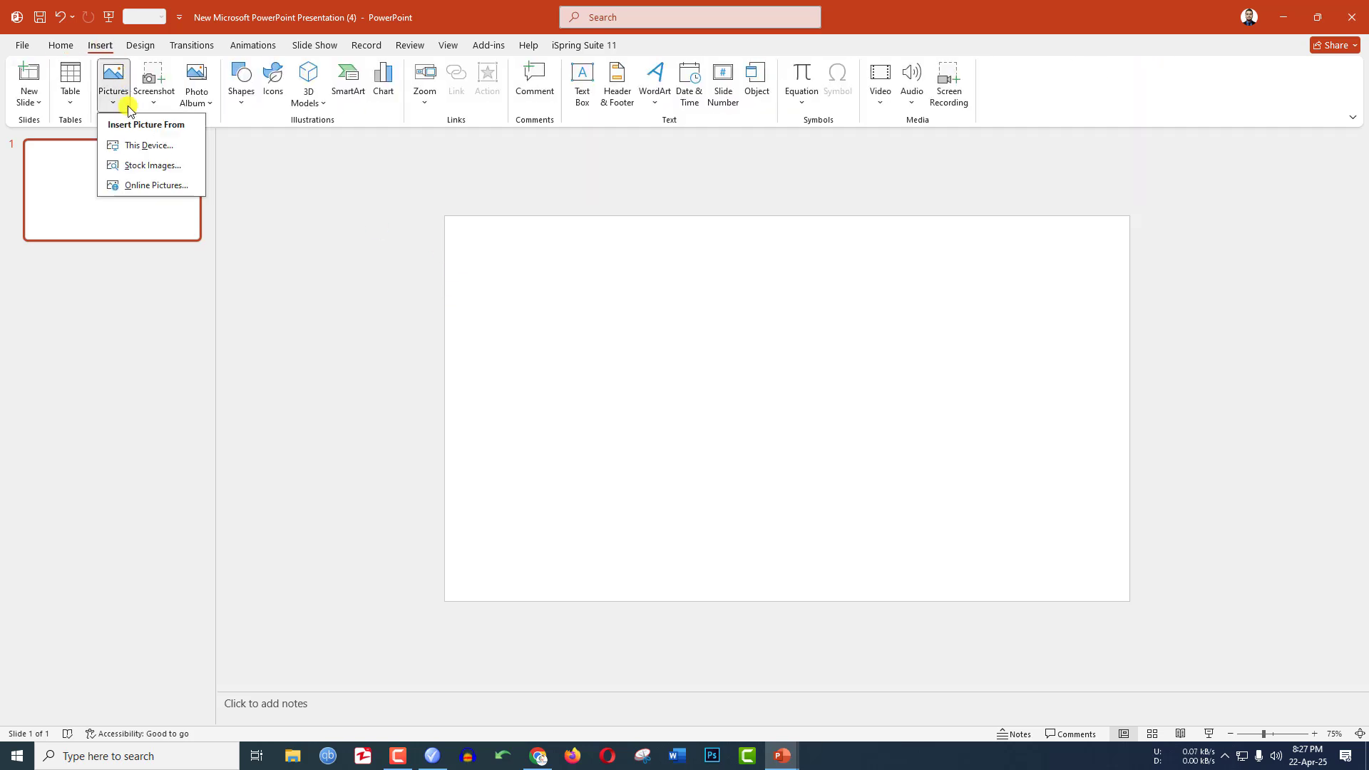
pyautogui.click(146, 146)
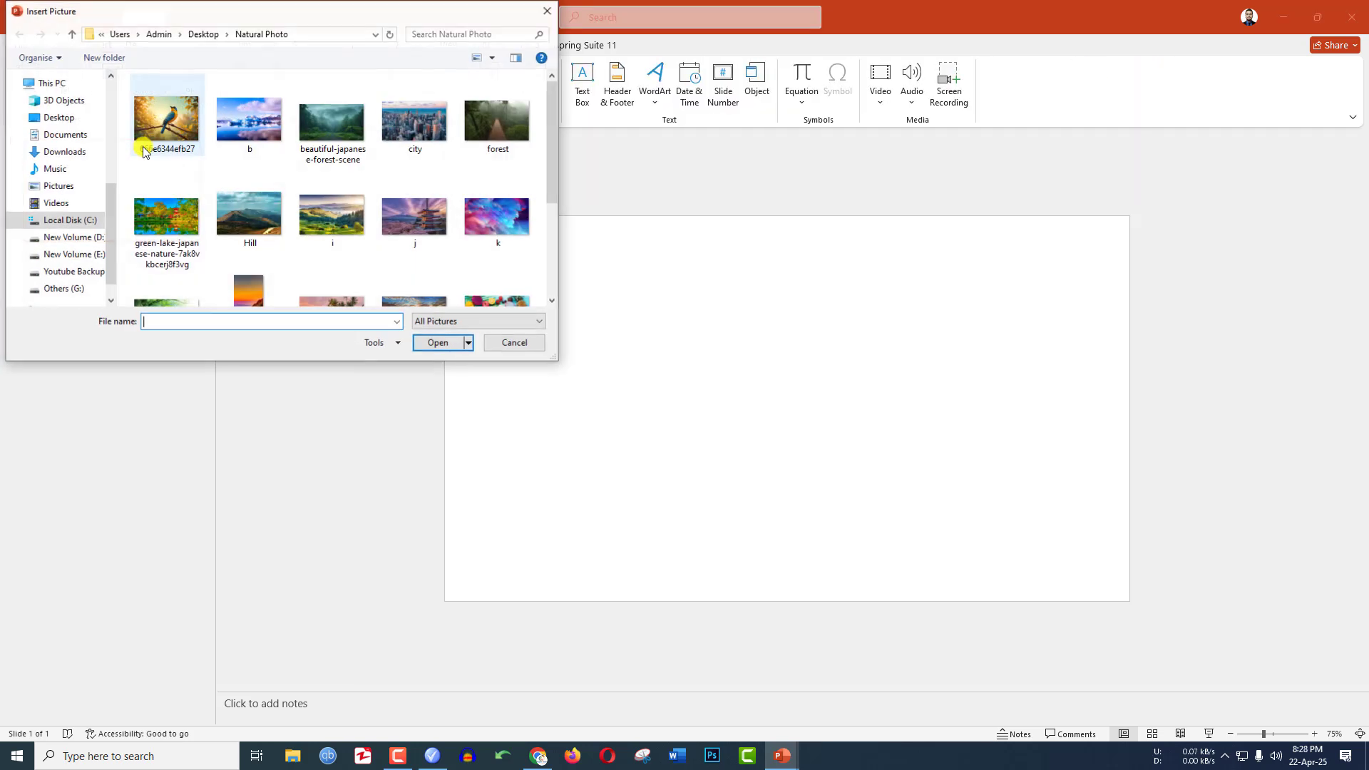
pyautogui.click(175, 230)
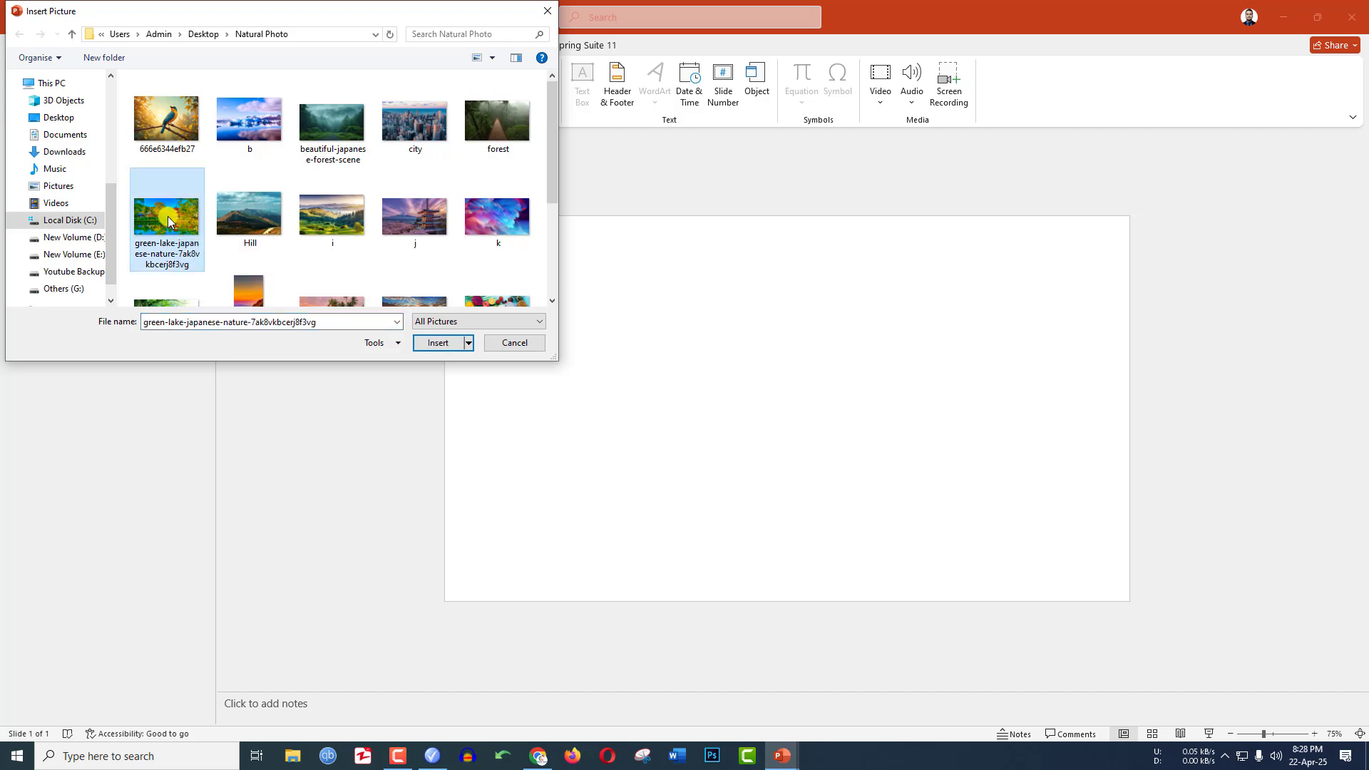
pyautogui.click(439, 343)
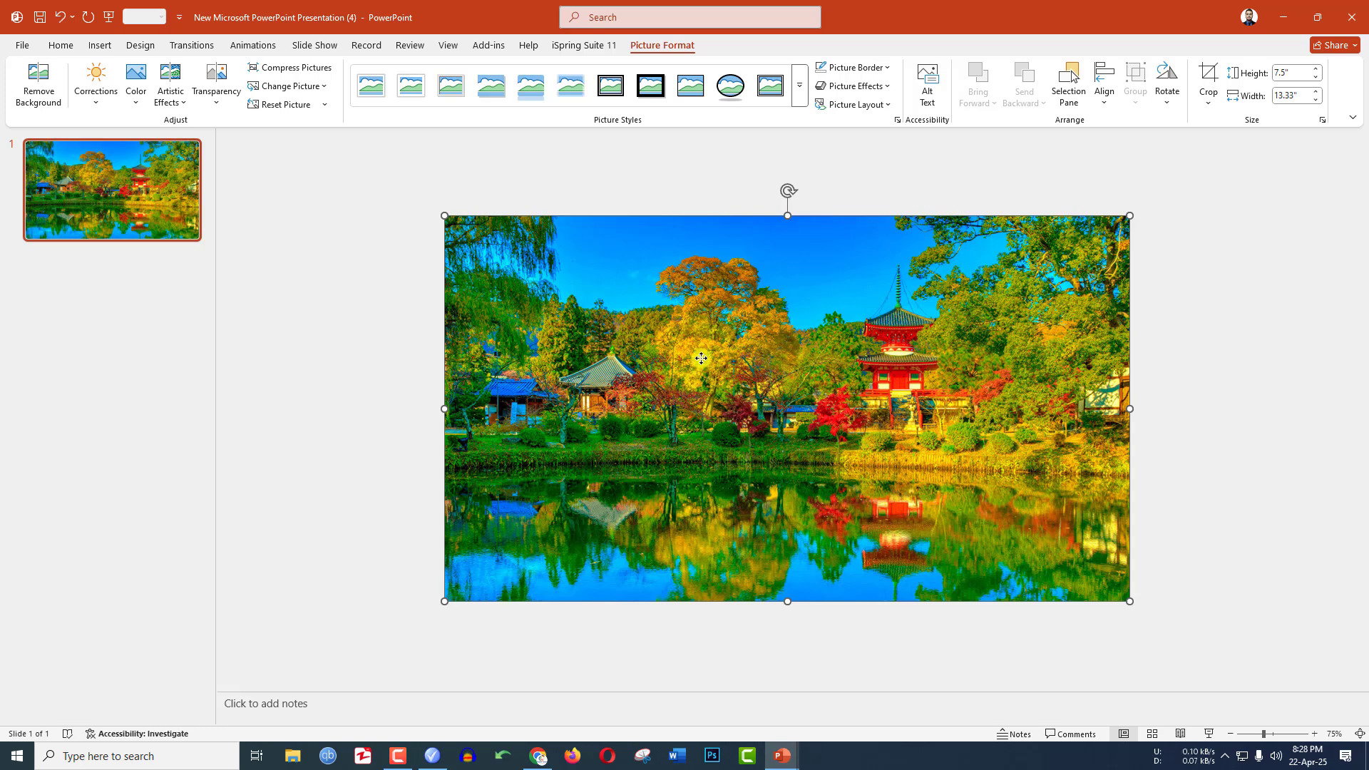
pyautogui.press('Delete')
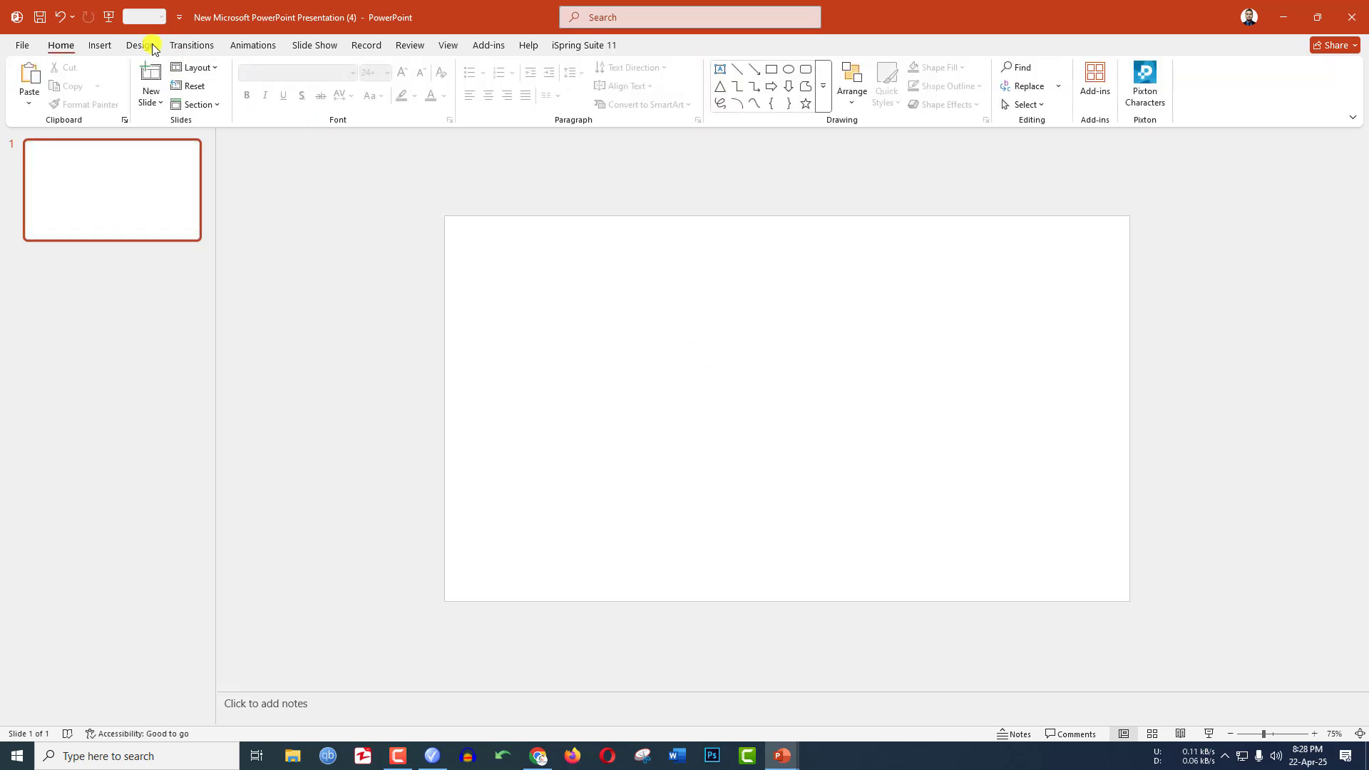
# Step: Set the cut photo as slide 1's picture-fill background from the clipboard
pyautogui.click(144, 44)
pyautogui.click(1255, 93)
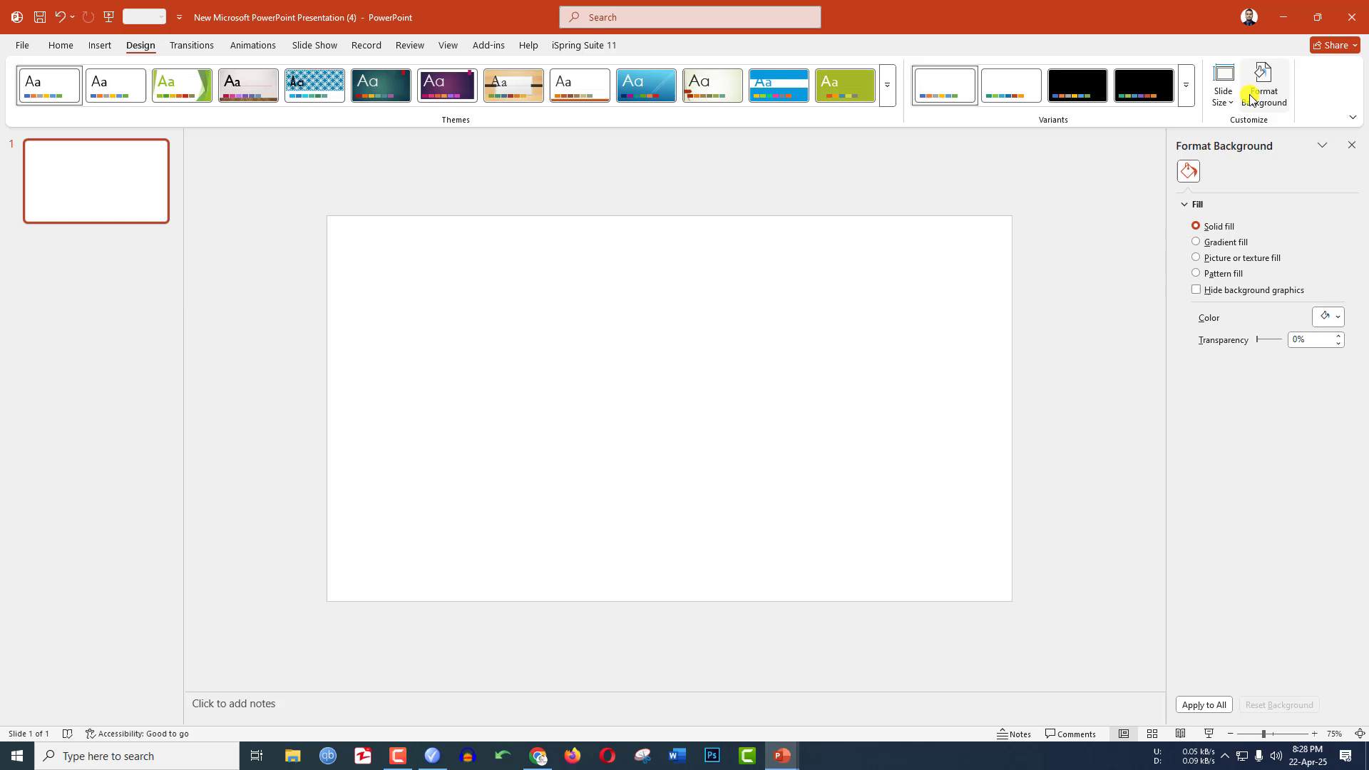
pyautogui.click(1240, 258)
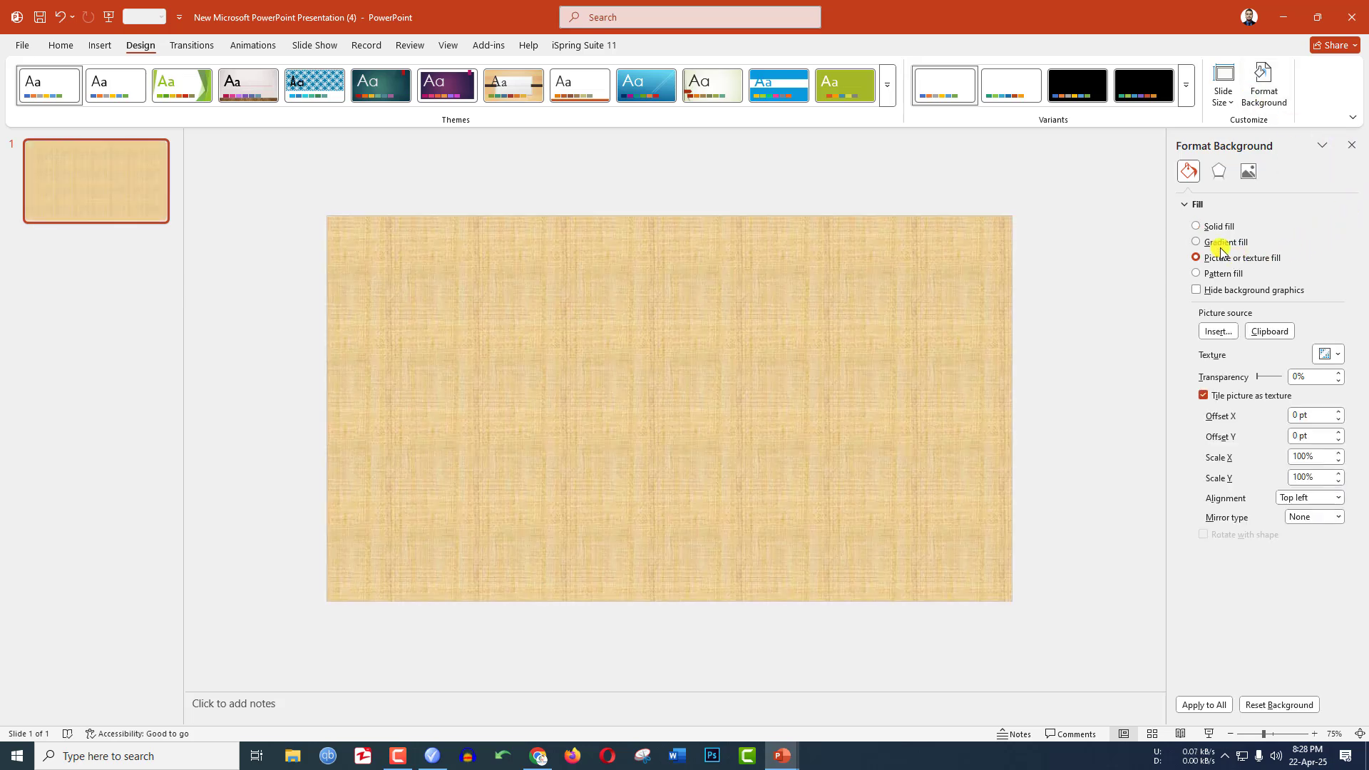
pyautogui.click(1272, 332)
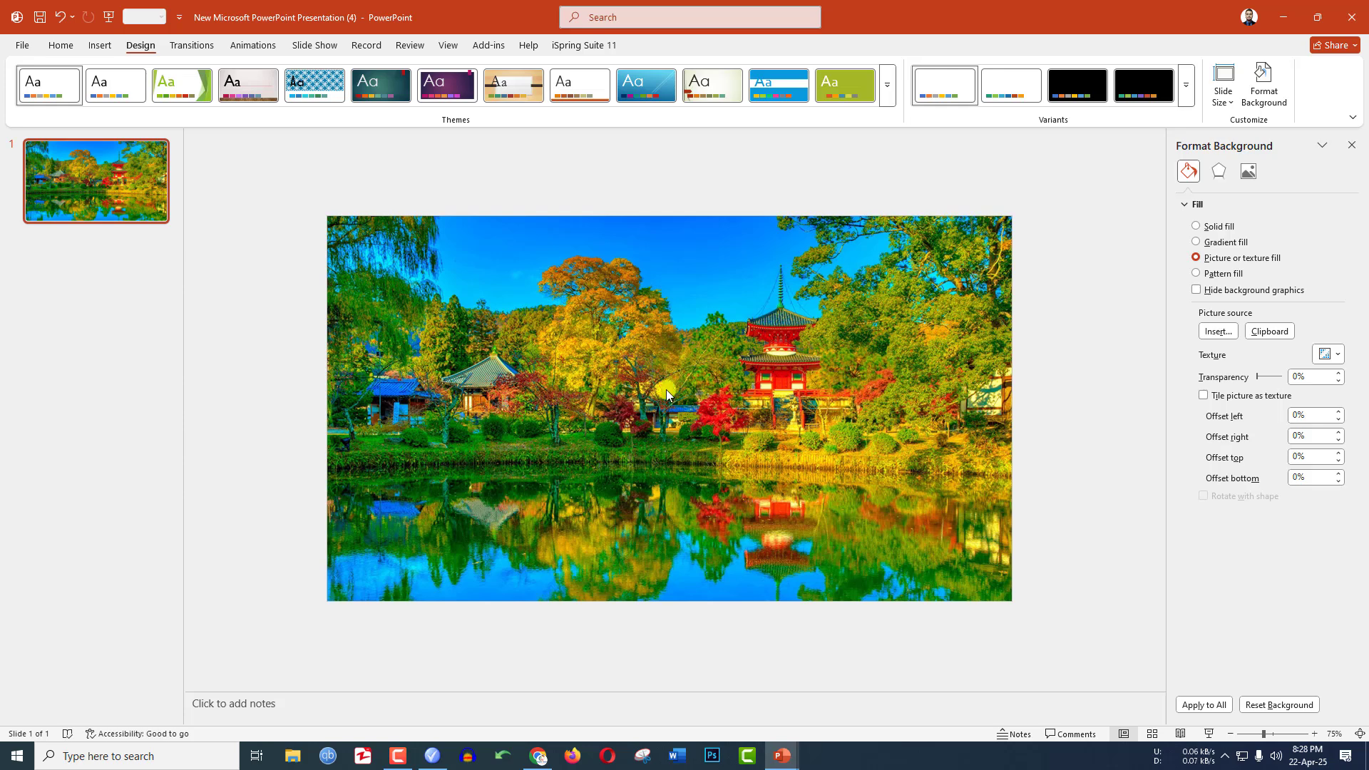
pyautogui.click(99, 48)
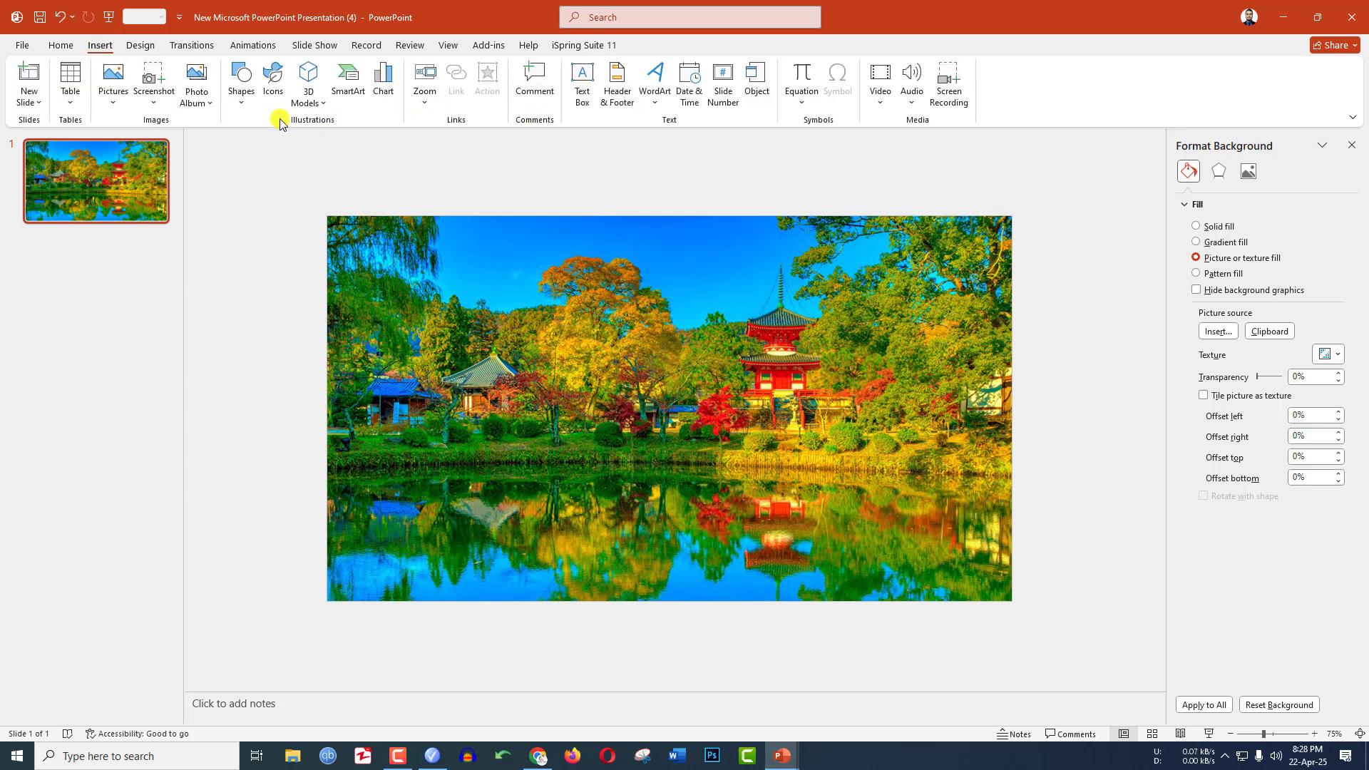
# Step: Draw a rectangle covering the whole slide
pyautogui.click(241, 80)
pyautogui.click(287, 143)
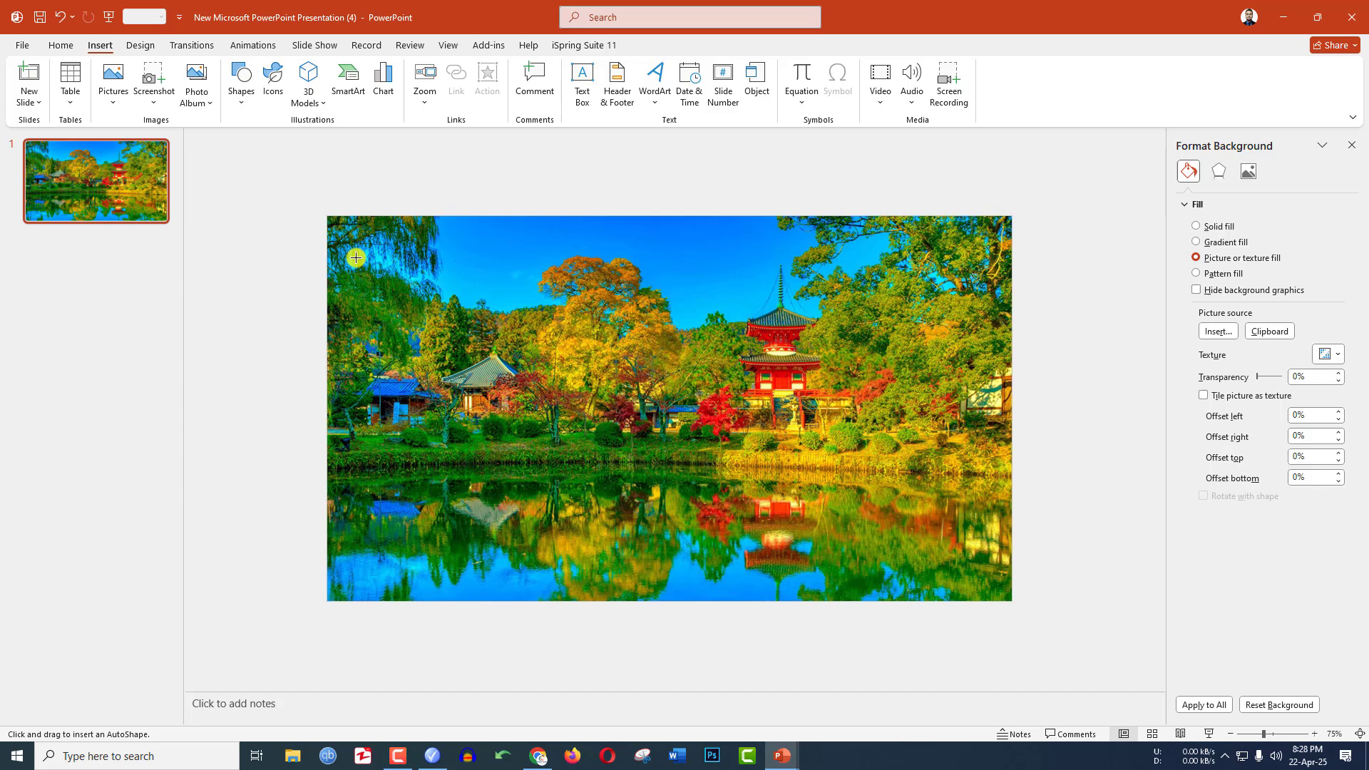
pyautogui.moveTo(327, 215); pyautogui.dragTo(1013, 600)
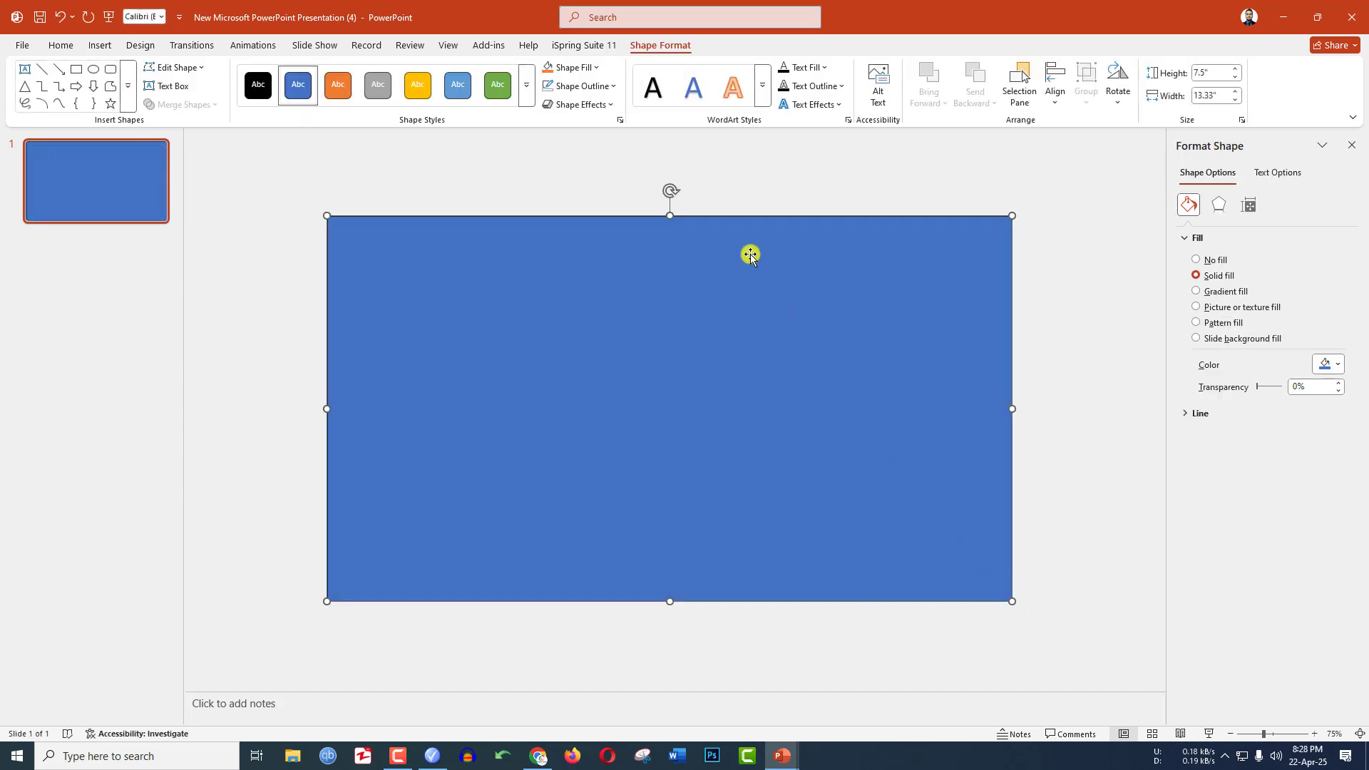
# Step: Give the rectangle no outline, a black fill and 30% transparency
pyautogui.click(588, 86)
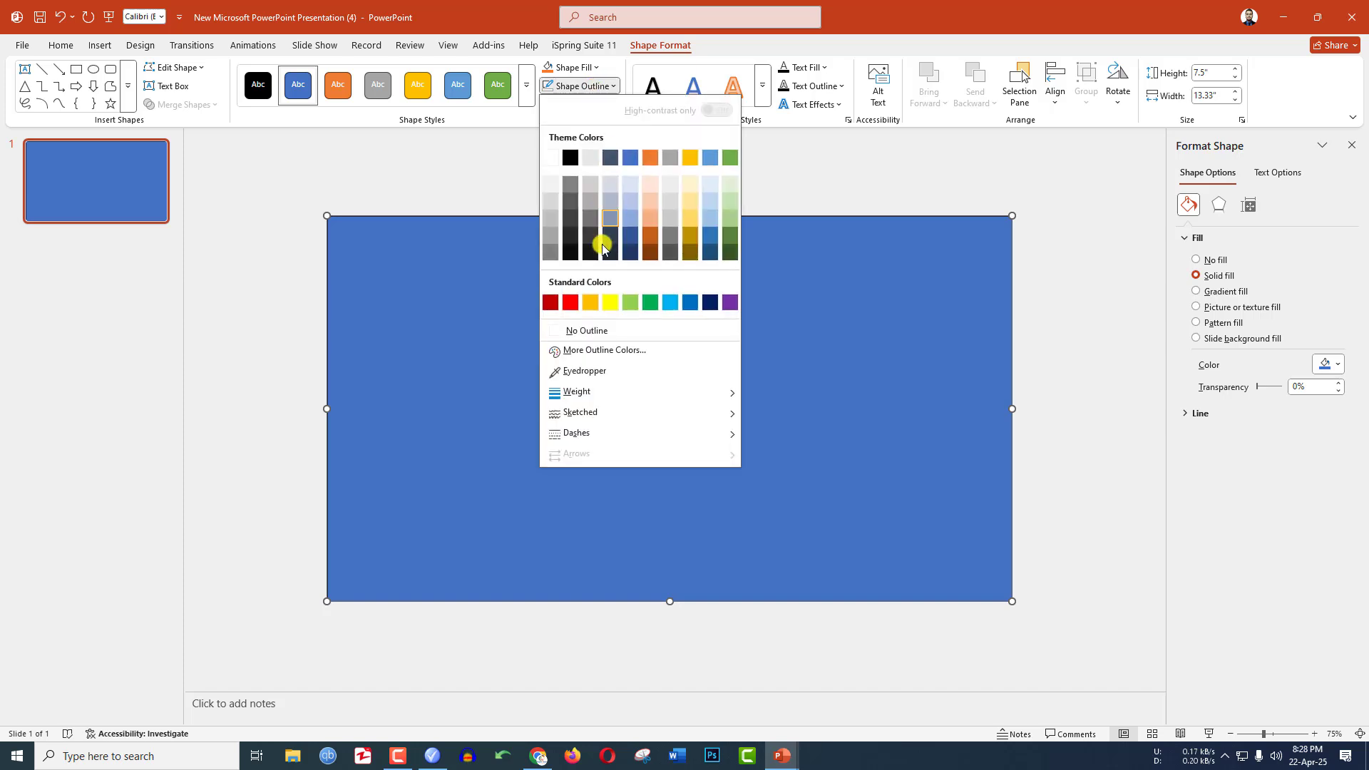
pyautogui.click(602, 330)
pyautogui.click(595, 67)
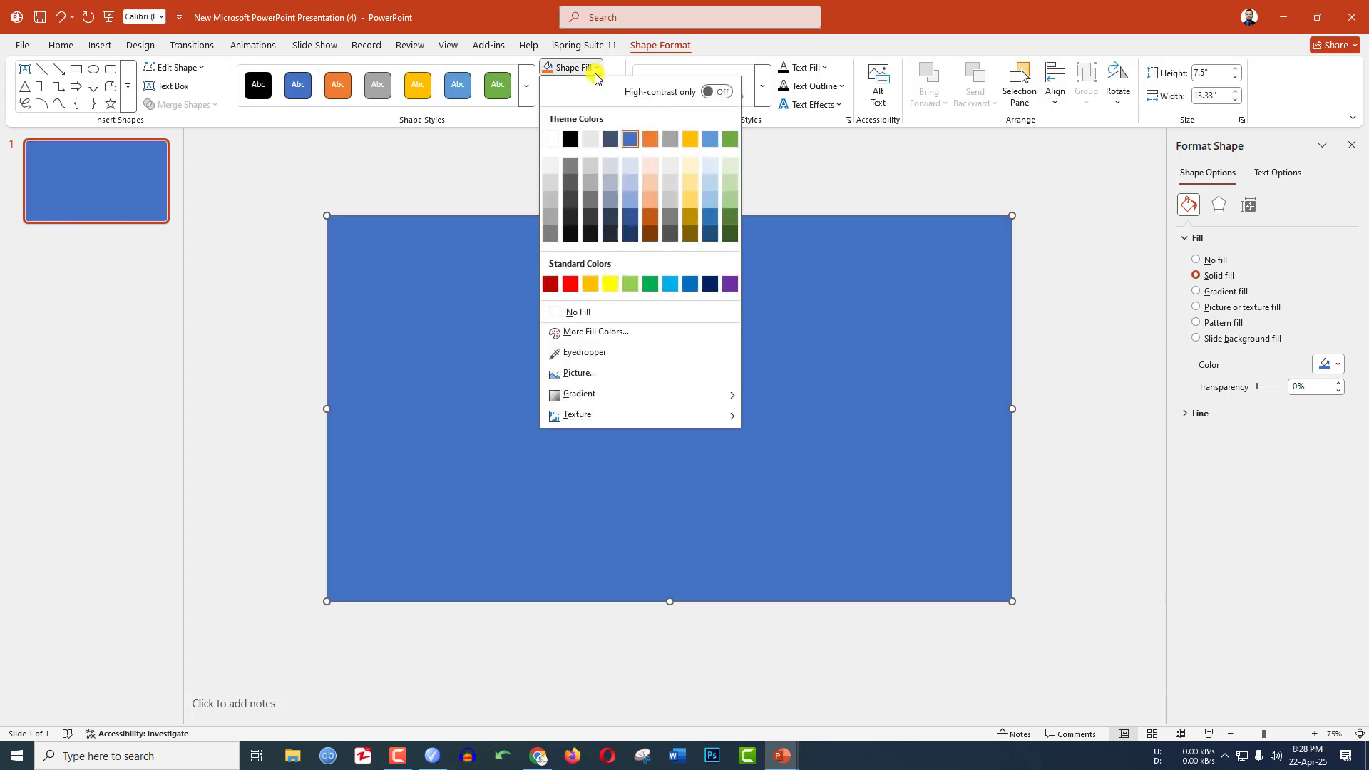
pyautogui.click(571, 139)
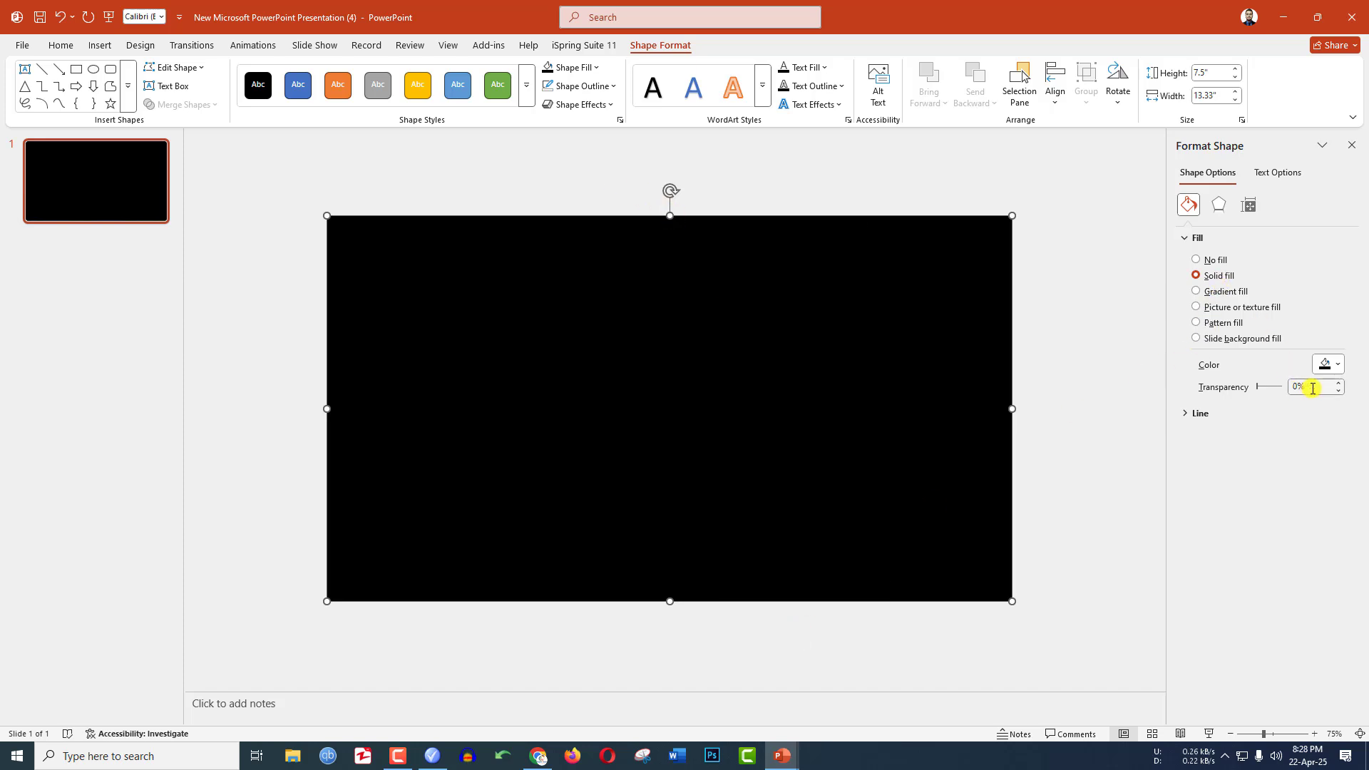
pyautogui.doubleClick(1312, 388)
pyautogui.press('BackSpace')
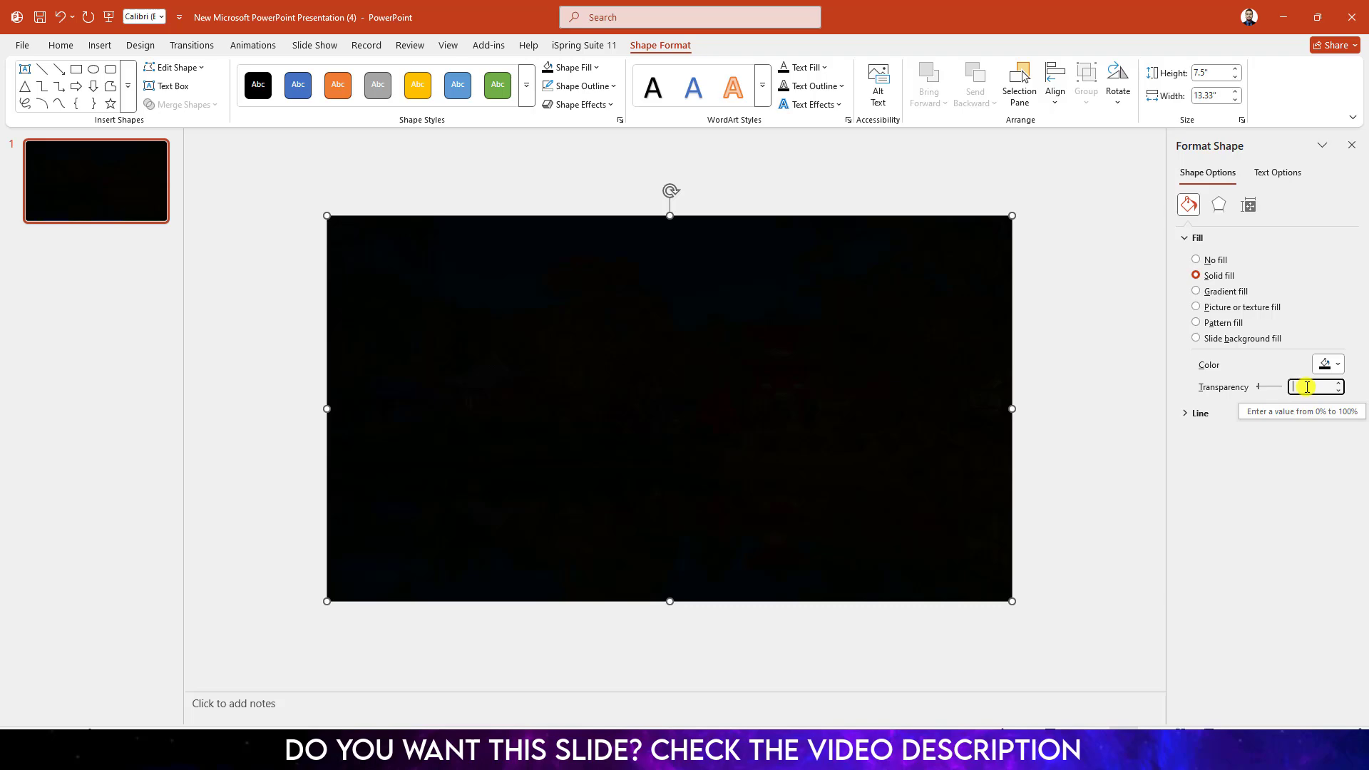
pyautogui.write('30')
pyautogui.press('Return')
# Step: Draw a tall rounded-rectangle bar near the slide's left edge
pyautogui.click(100, 45)
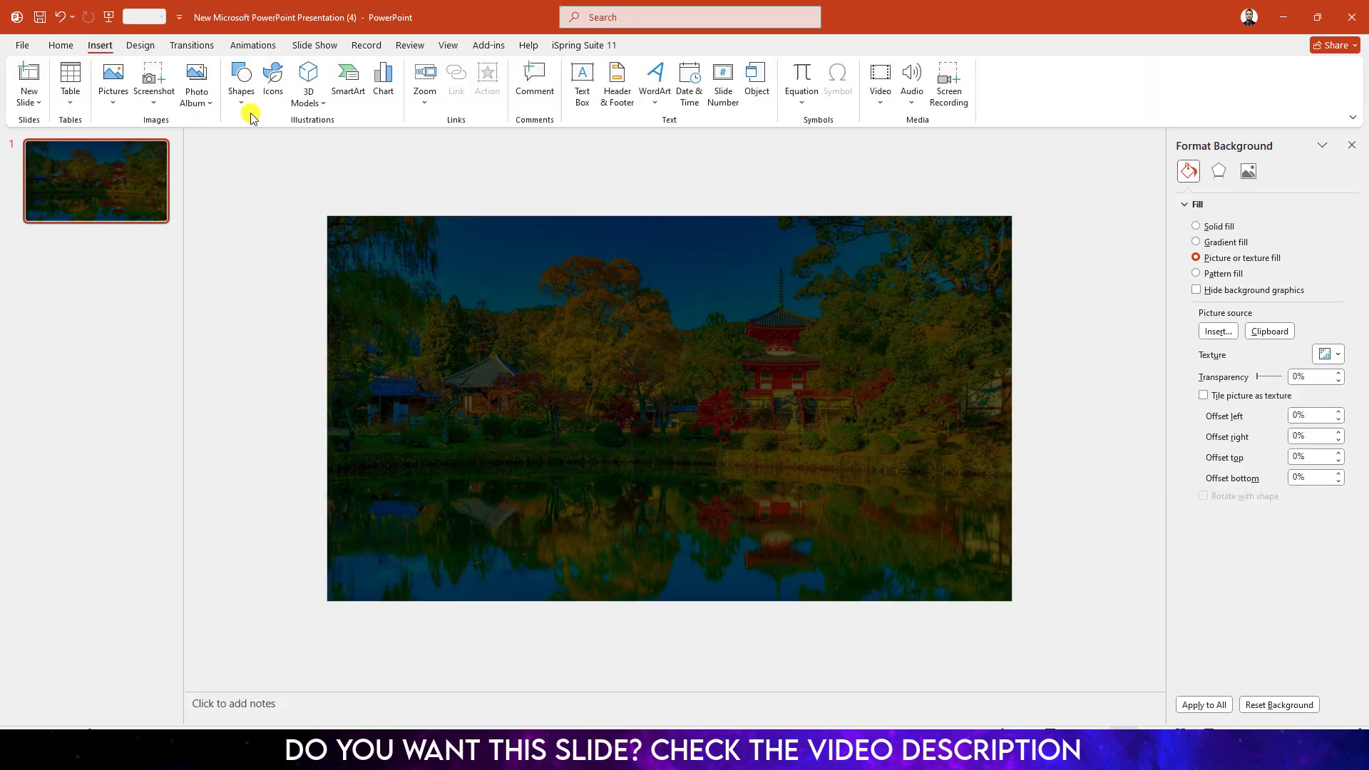
pyautogui.click(243, 92)
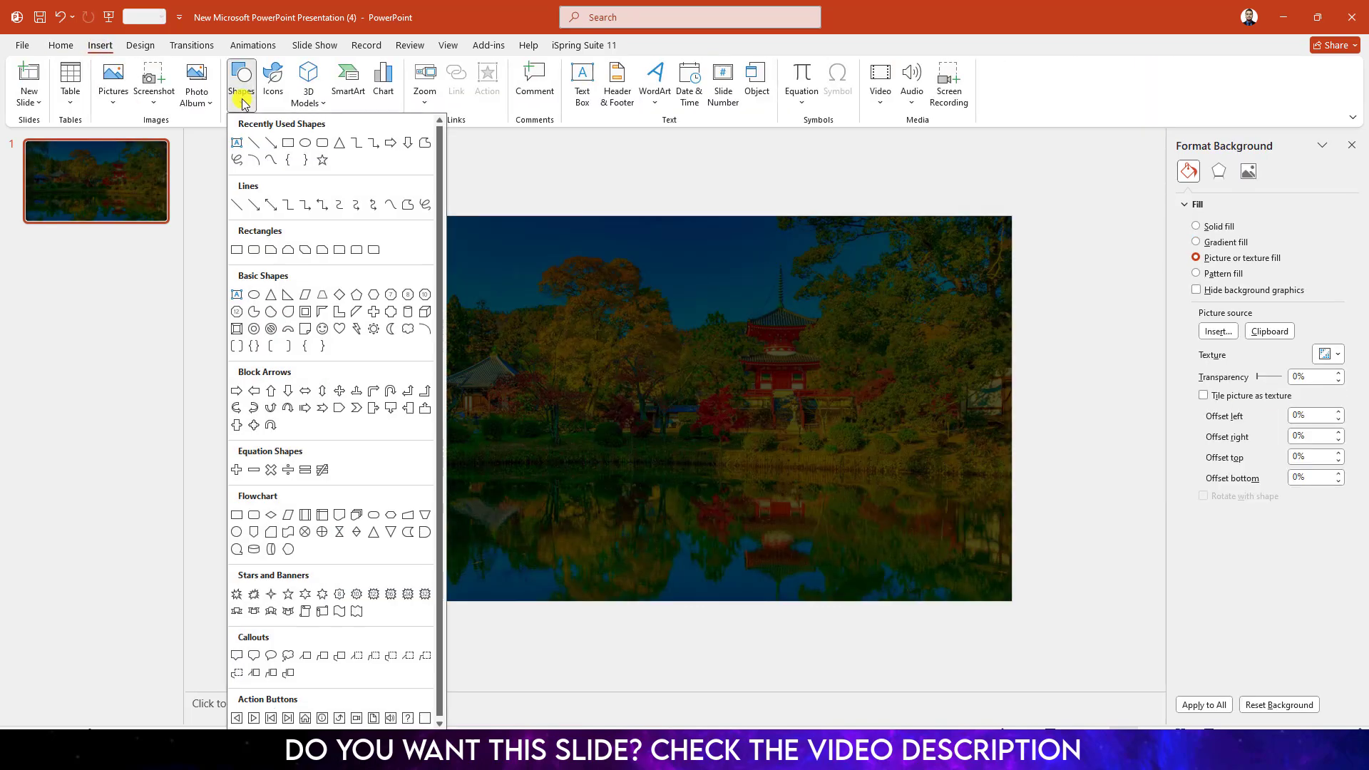
pyautogui.click(322, 142)
pyautogui.moveTo(358, 308); pyautogui.dragTo(401, 477)
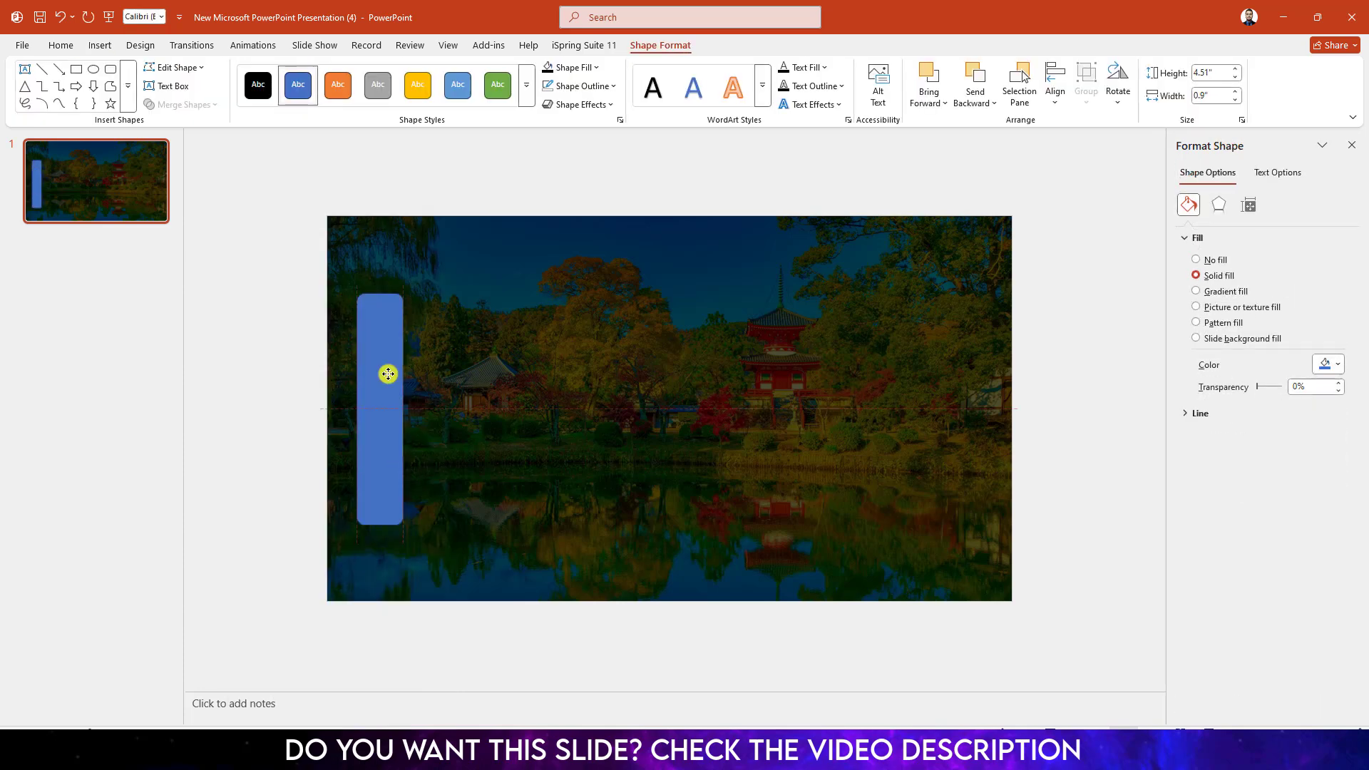
# Step: Copy the bar into six bars in a row, alternating tall and short
pyautogui.moveTo(388, 373); pyautogui.dragTo(432, 395)
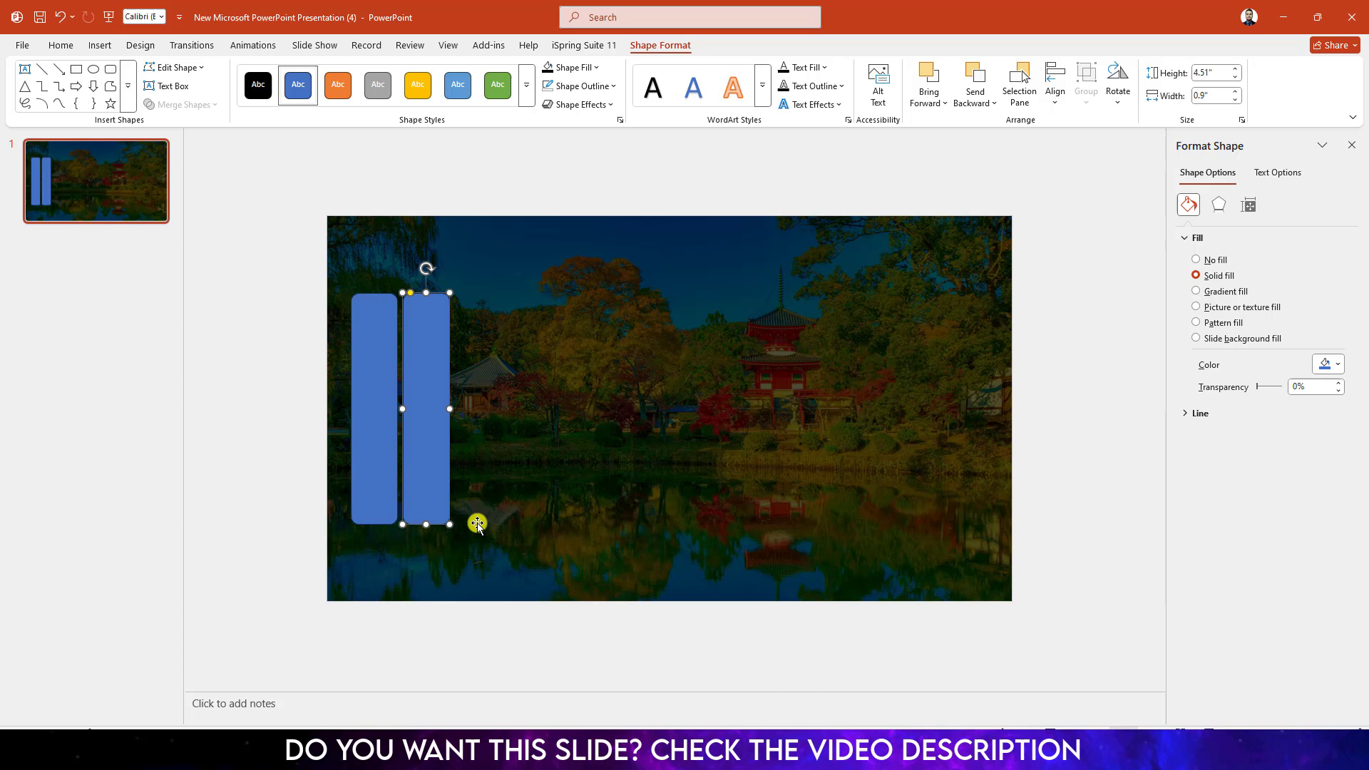
pyautogui.moveTo(424, 524); pyautogui.dragTo(430, 458)
pyautogui.click(383, 403)
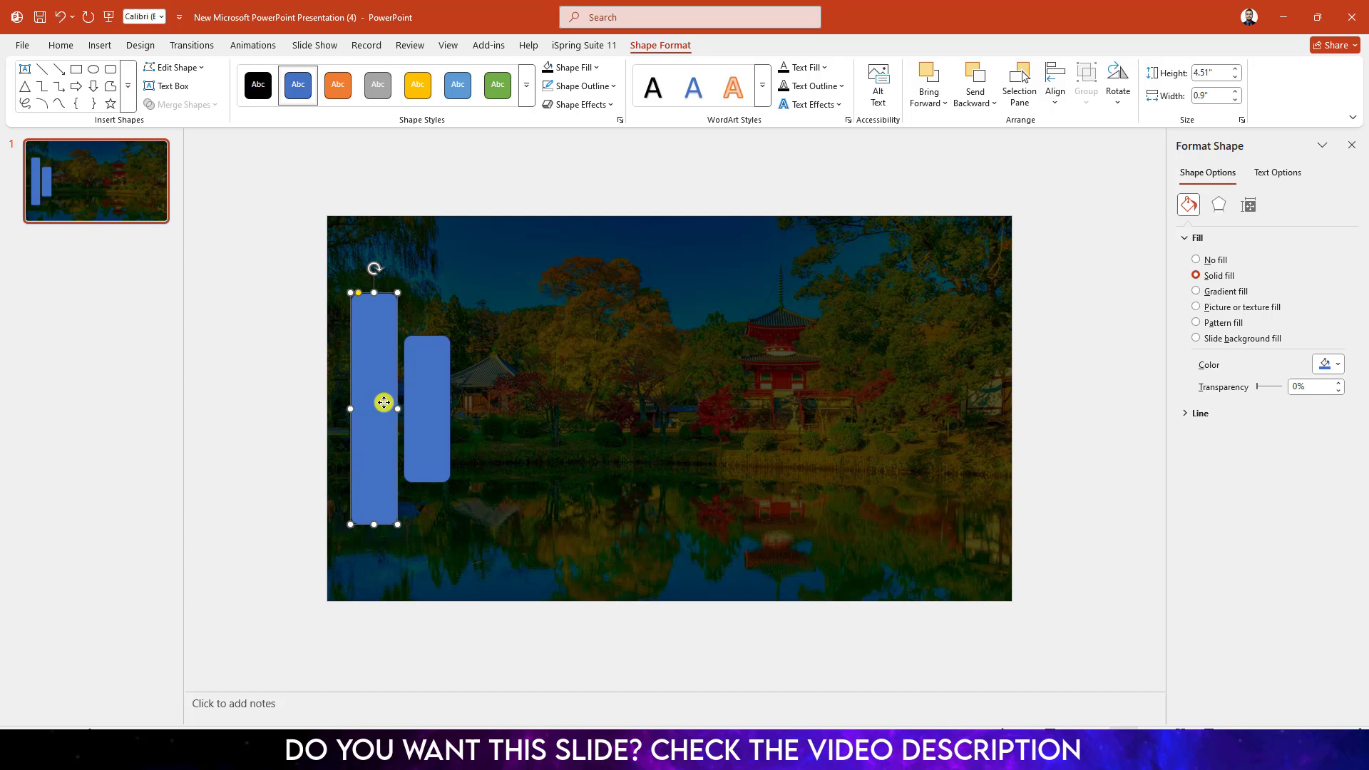
pyautogui.moveTo(383, 403); pyautogui.dragTo(520, 419)
pyautogui.click(426, 422)
pyautogui.click(485, 429)
pyautogui.keyDown('ctrl'); pyautogui.click(537, 422); pyautogui.keyUp('ctrl')
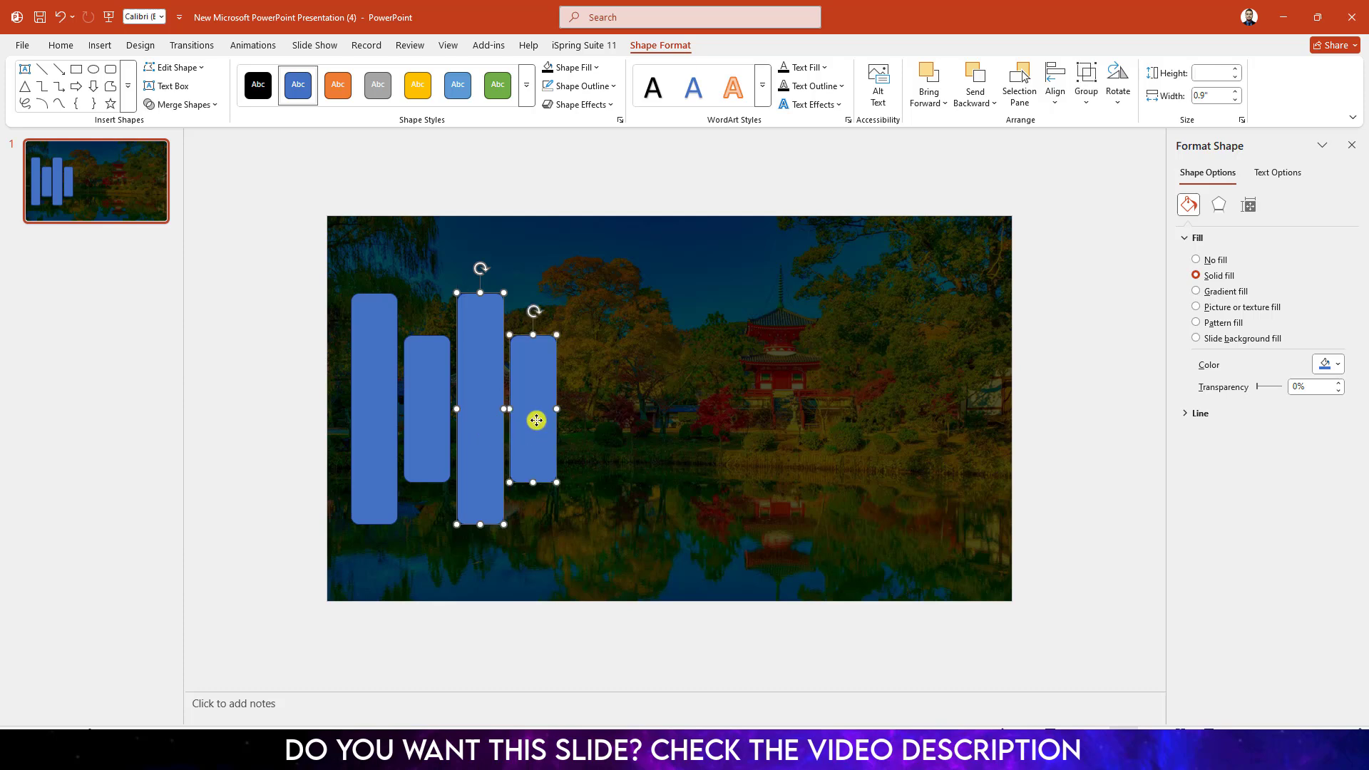
pyautogui.keyDown('ctrl'); pyautogui.moveTo(490, 409); pyautogui.dragTo(589, 406); pyautogui.keyUp('ctrl')
# Step: Select all six bars and give them slide background fill
pyautogui.press('Escape')
pyautogui.click(375, 378)
pyautogui.keyDown('ctrl'); pyautogui.click(422, 382); pyautogui.keyUp('ctrl')
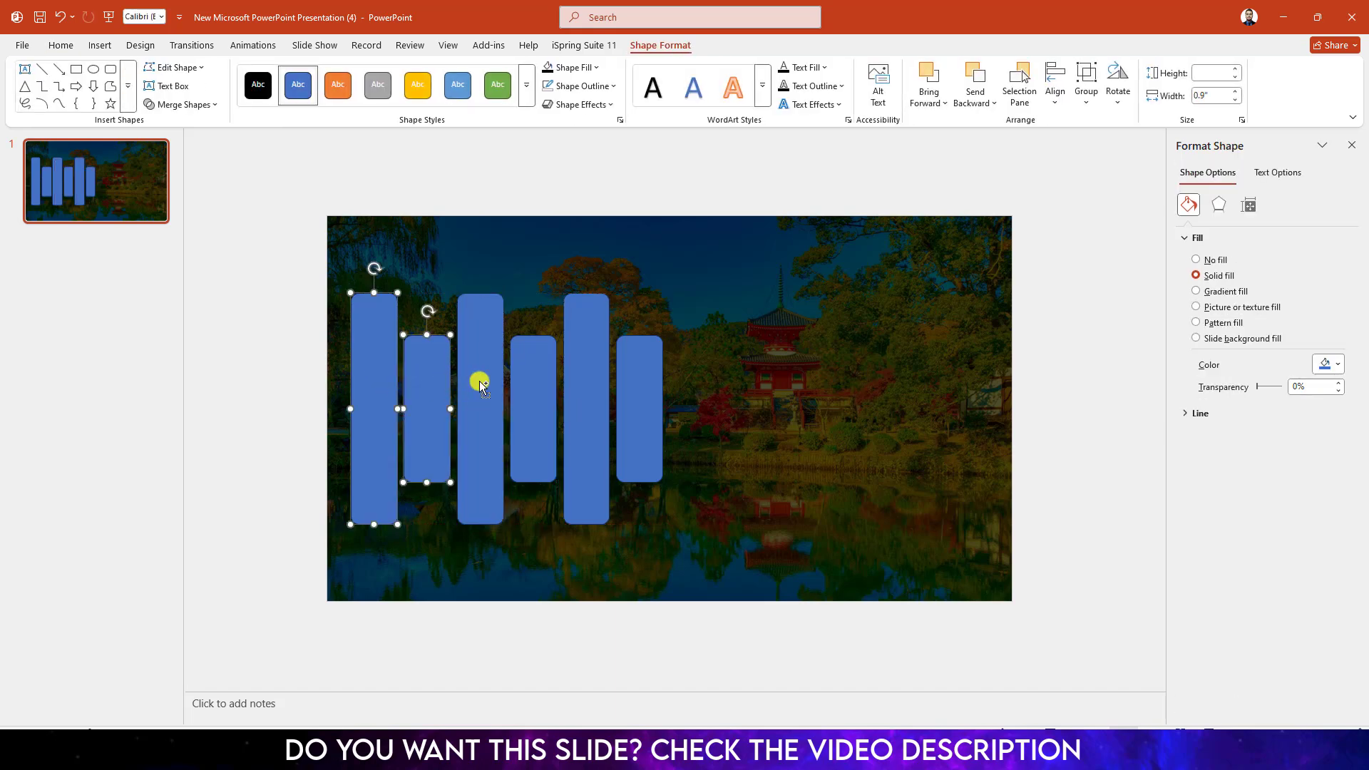
pyautogui.keyDown('ctrl'); pyautogui.click(480, 381); pyautogui.keyUp('ctrl')
pyautogui.keyDown('ctrl'); pyautogui.click(536, 392); pyautogui.keyUp('ctrl')
pyautogui.keyDown('ctrl'); pyautogui.click(588, 393); pyautogui.keyUp('ctrl')
pyautogui.keyDown('ctrl'); pyautogui.click(640, 398); pyautogui.keyUp('ctrl')
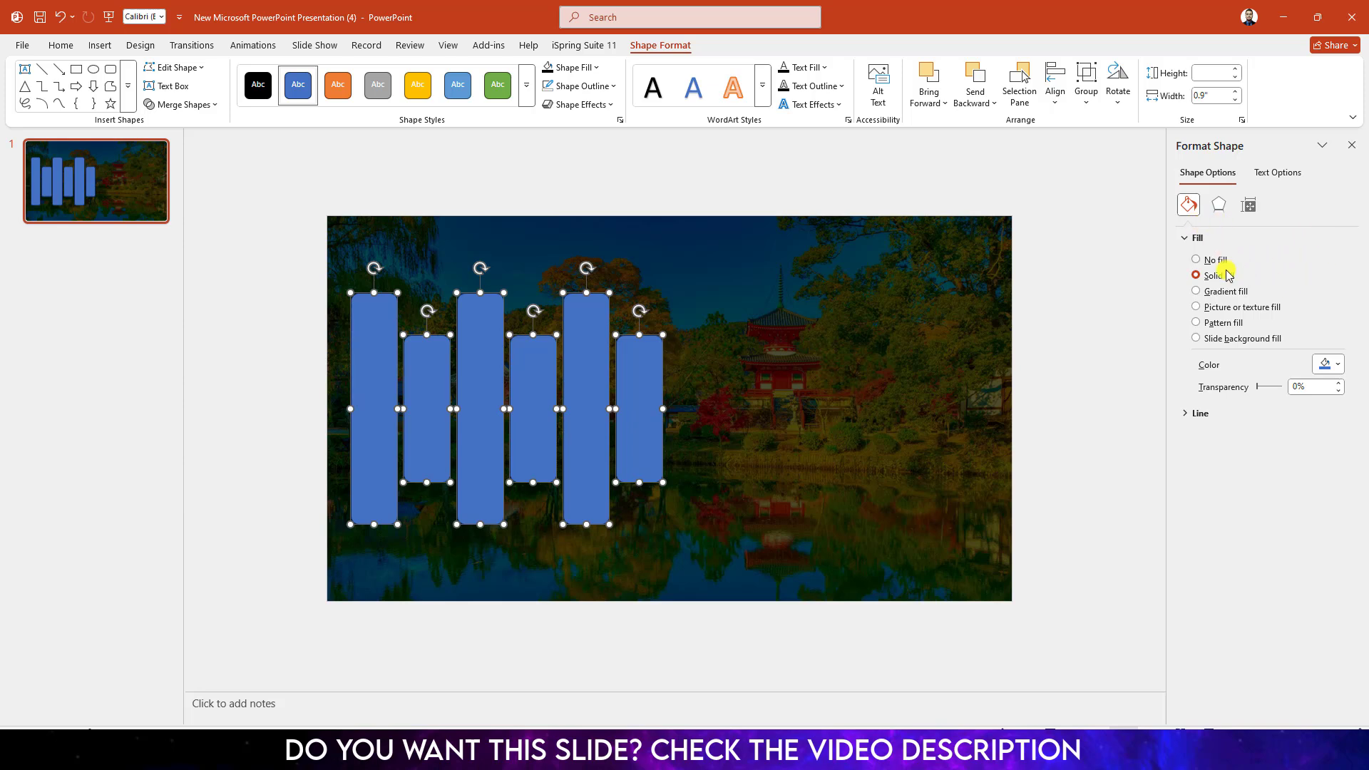
pyautogui.click(1225, 340)
# Step: Add an Offset: Center outer shadow to the strips
pyautogui.click(579, 104)
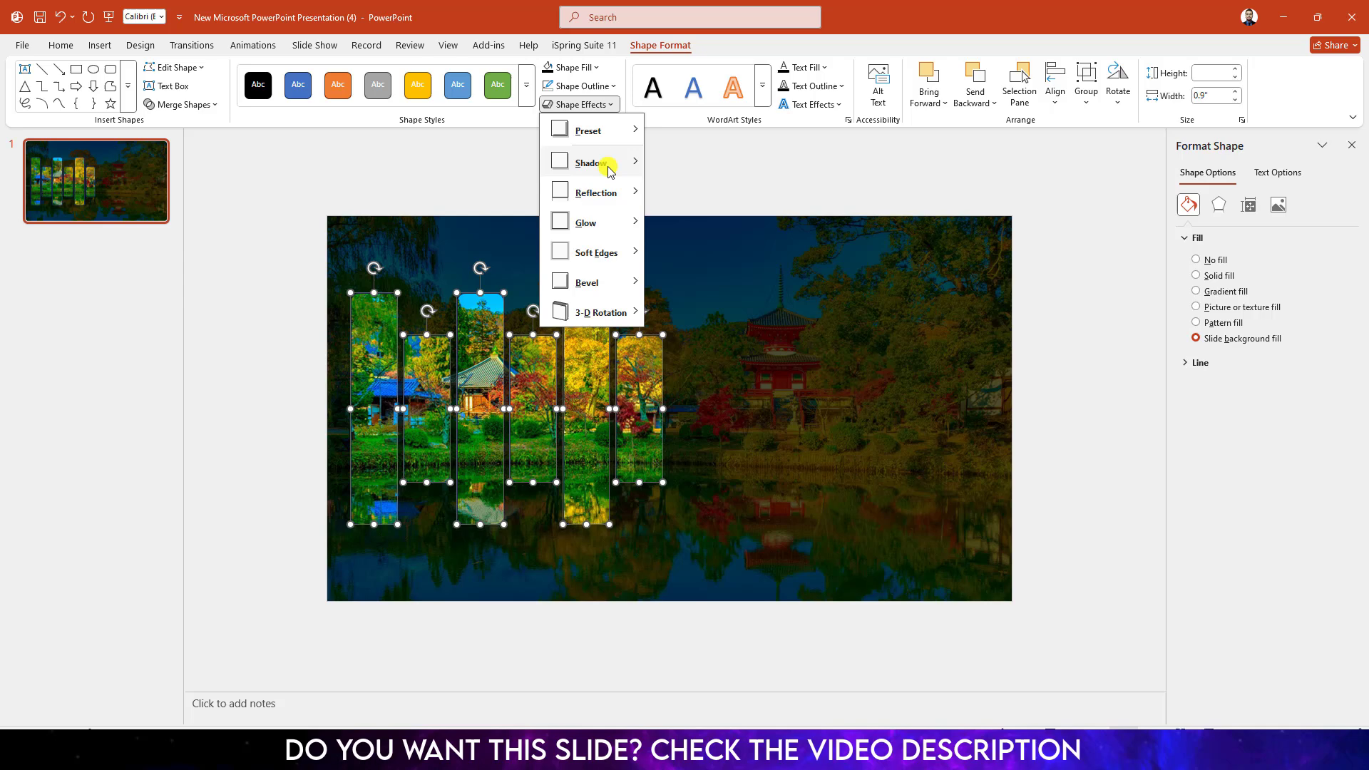
pyautogui.moveTo(610, 172)
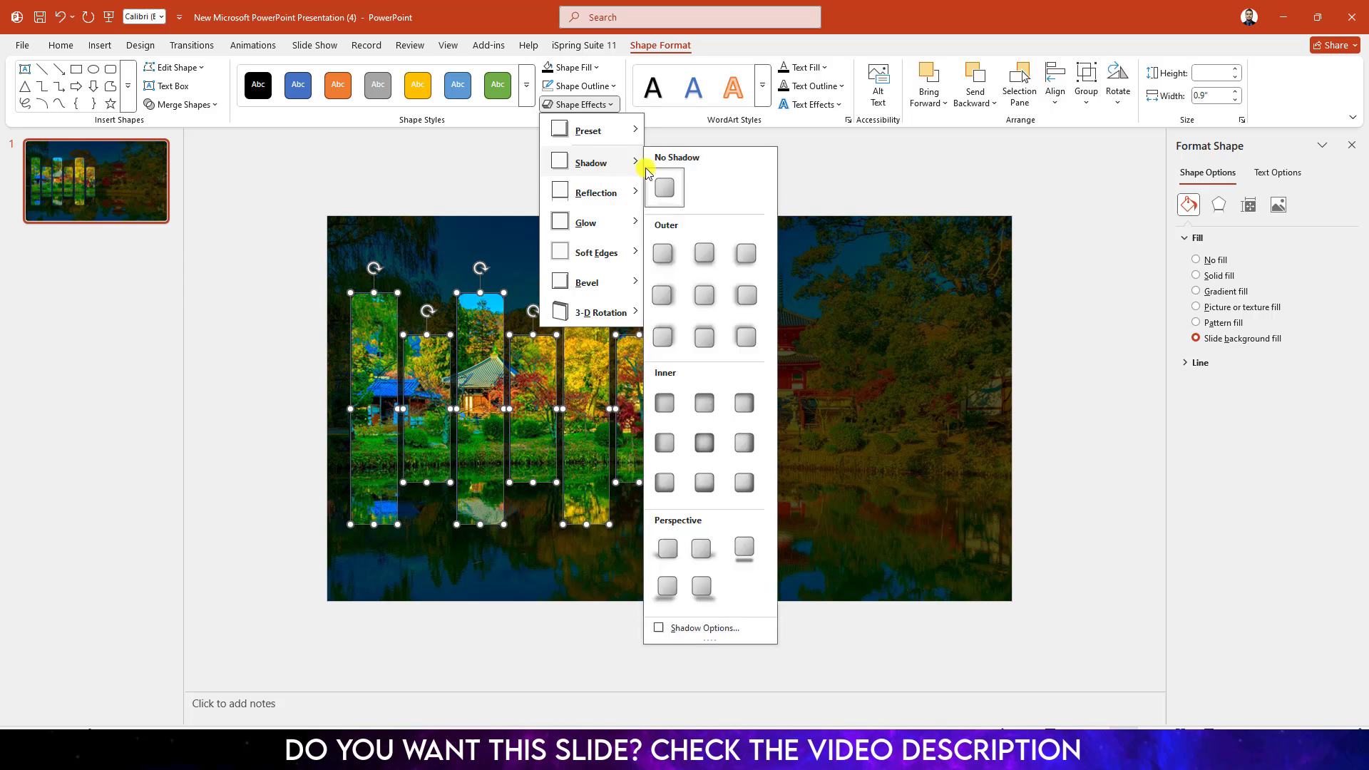
pyautogui.click(713, 298)
pyautogui.click(801, 399)
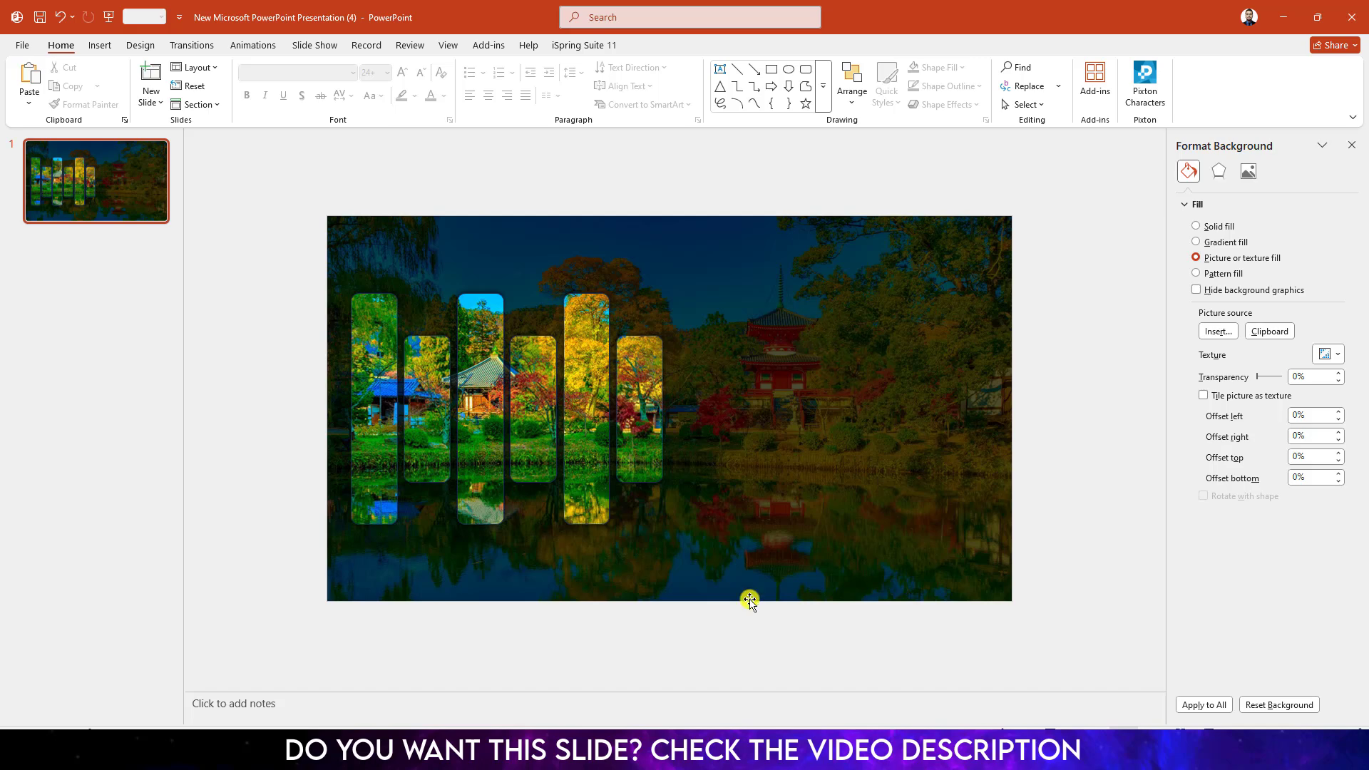
# Step: Paste the JAPAN title and body text, then duplicate slide 1 as slide 2
pyautogui.hotkey('ctrl', 'v')
pyautogui.click(1041, 368)
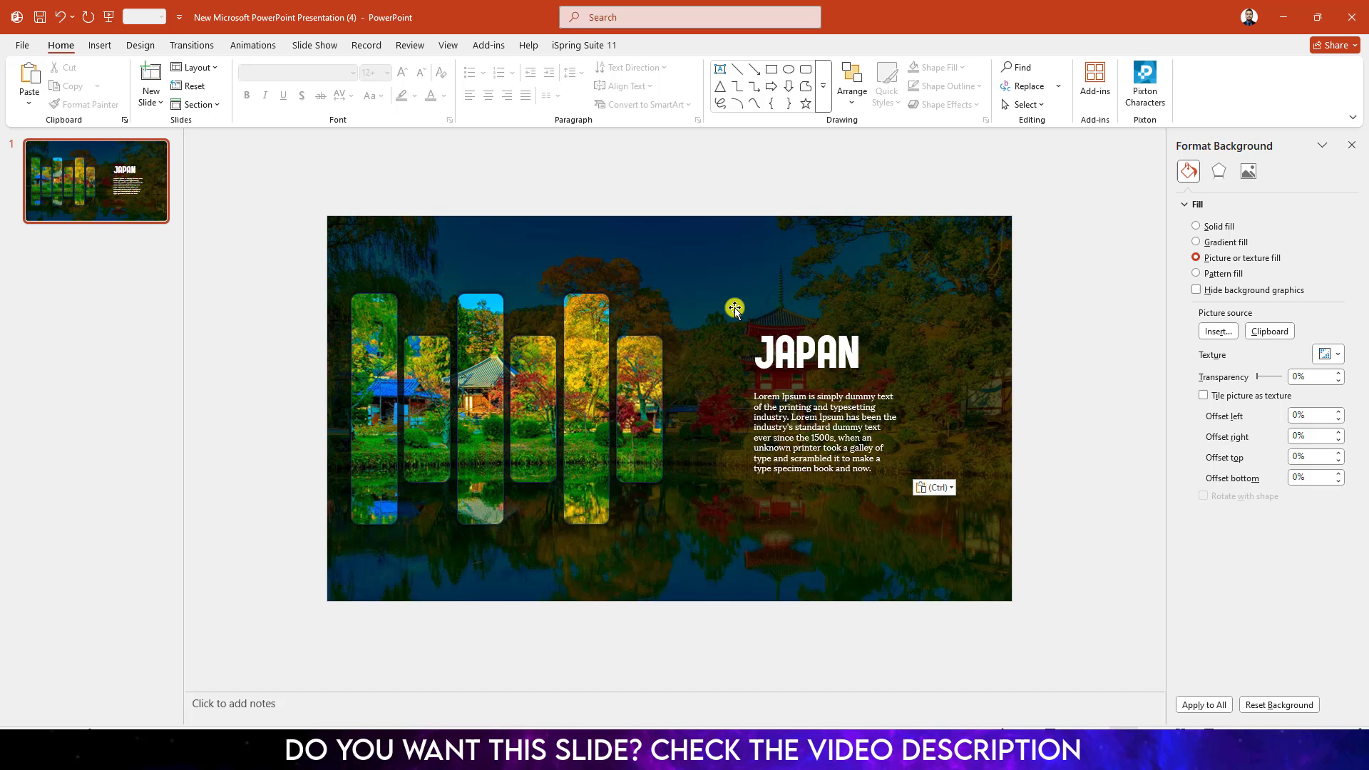
pyautogui.rightClick(139, 187)
pyautogui.click(187, 324)
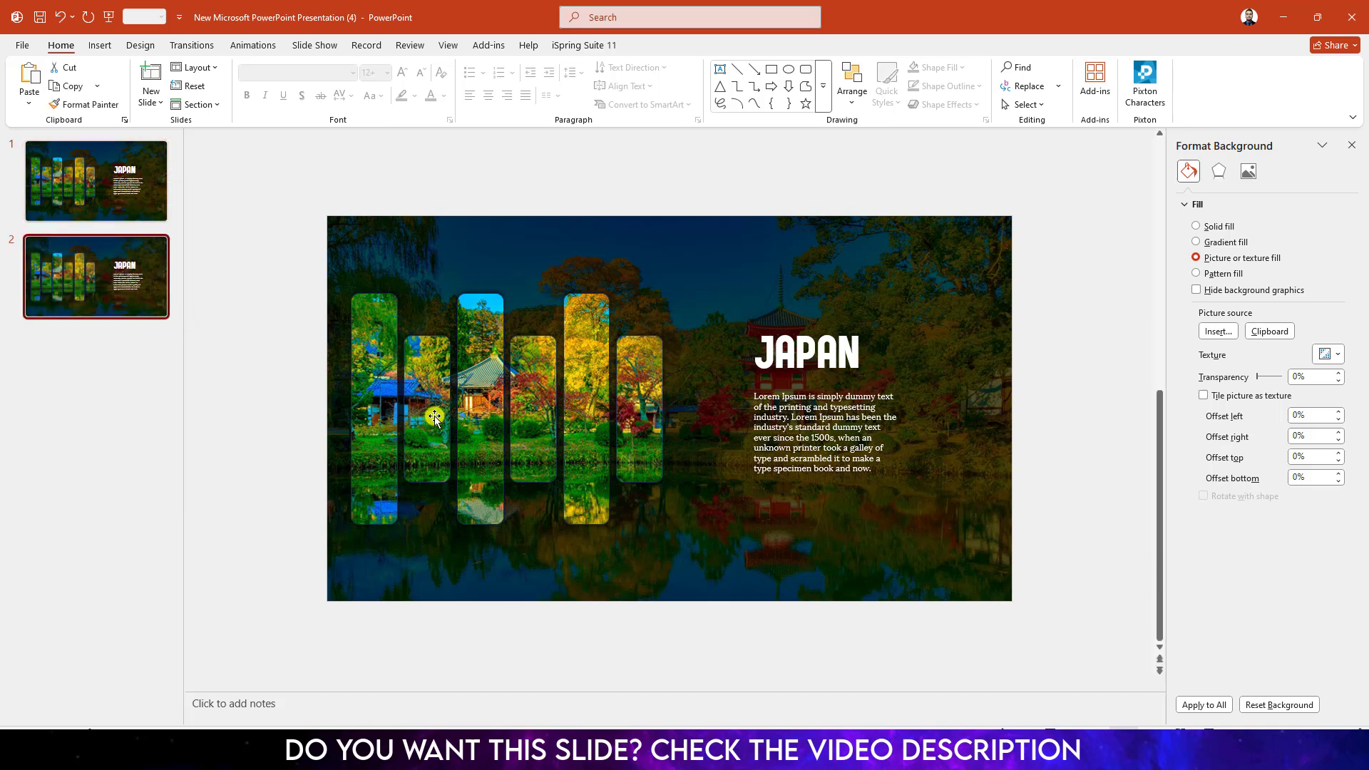
# Step: Insert the view-london-city-sunset photo from this computer onto slide 2
pyautogui.click(100, 45)
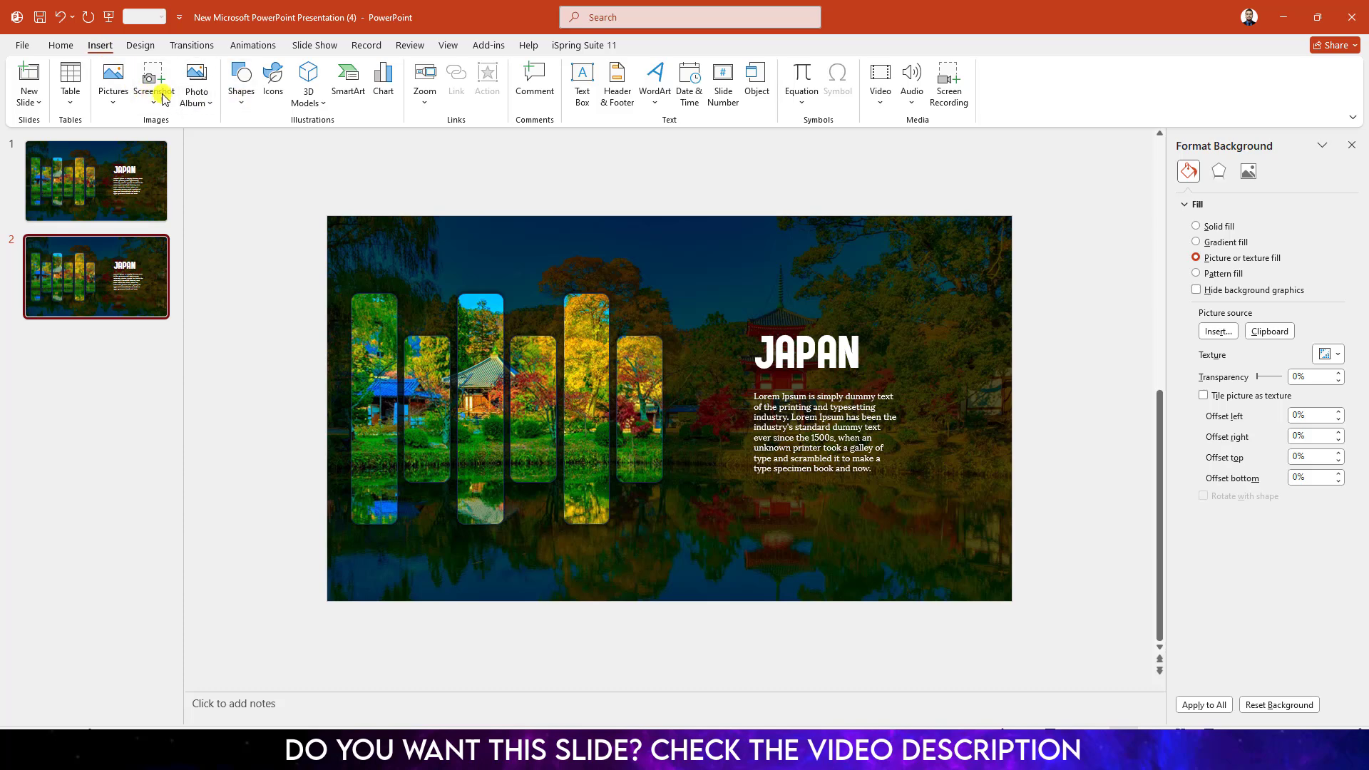
pyautogui.click(125, 93)
pyautogui.click(143, 145)
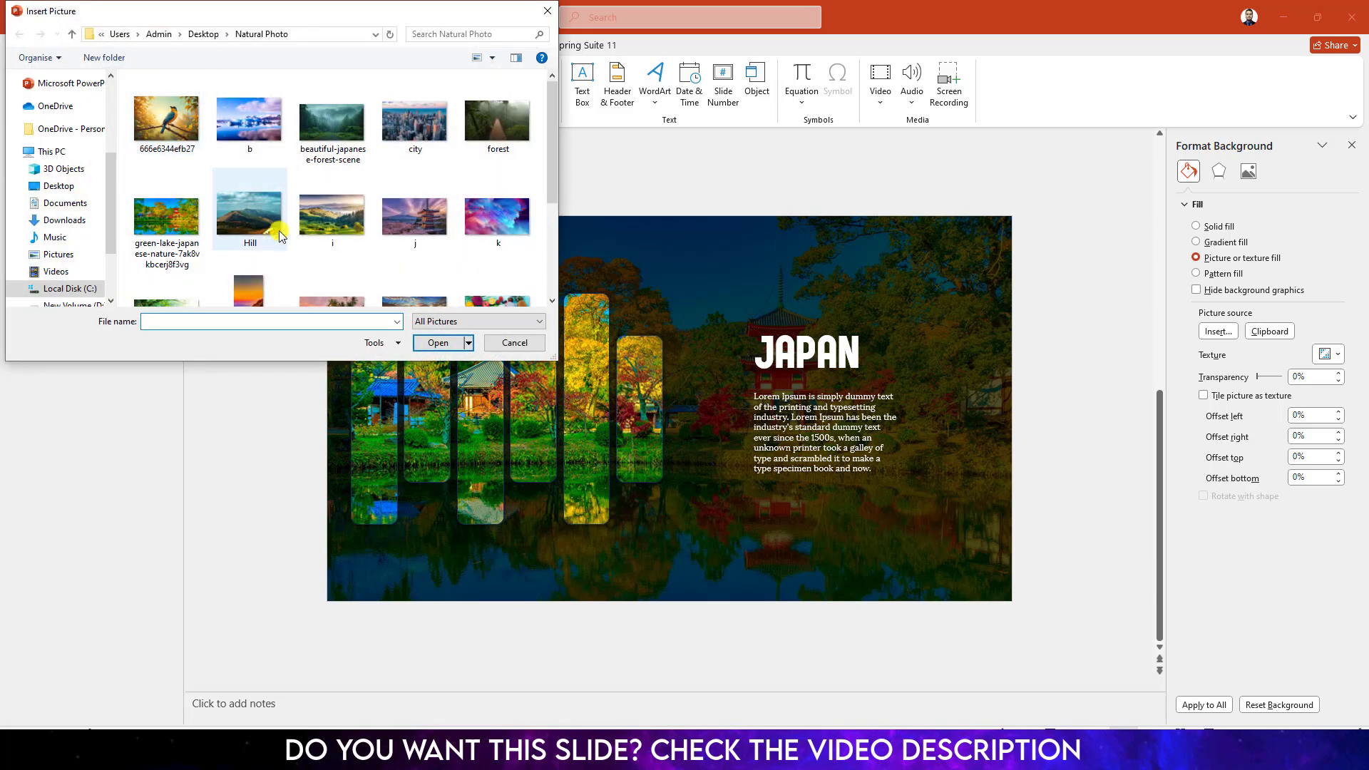
pyautogui.scroll(-3, 427, 201)
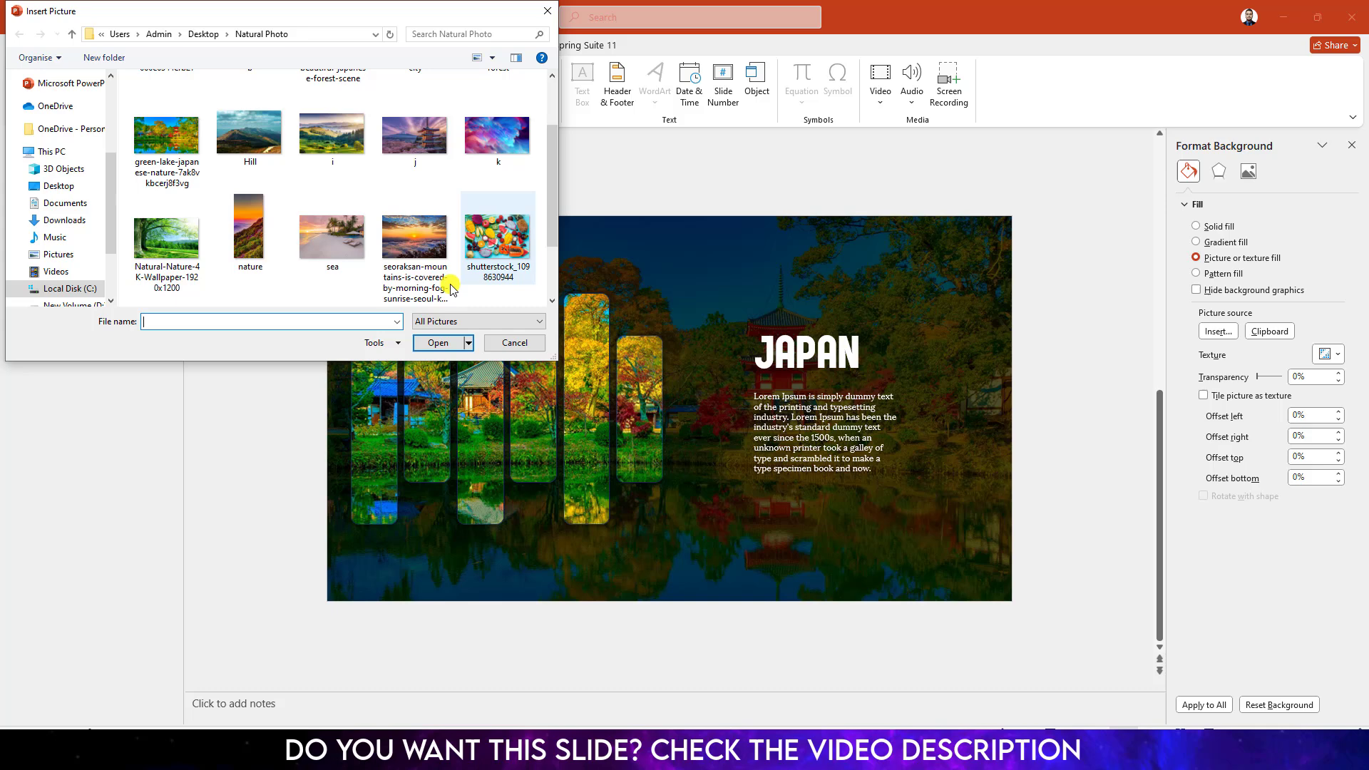
pyautogui.click(501, 237)
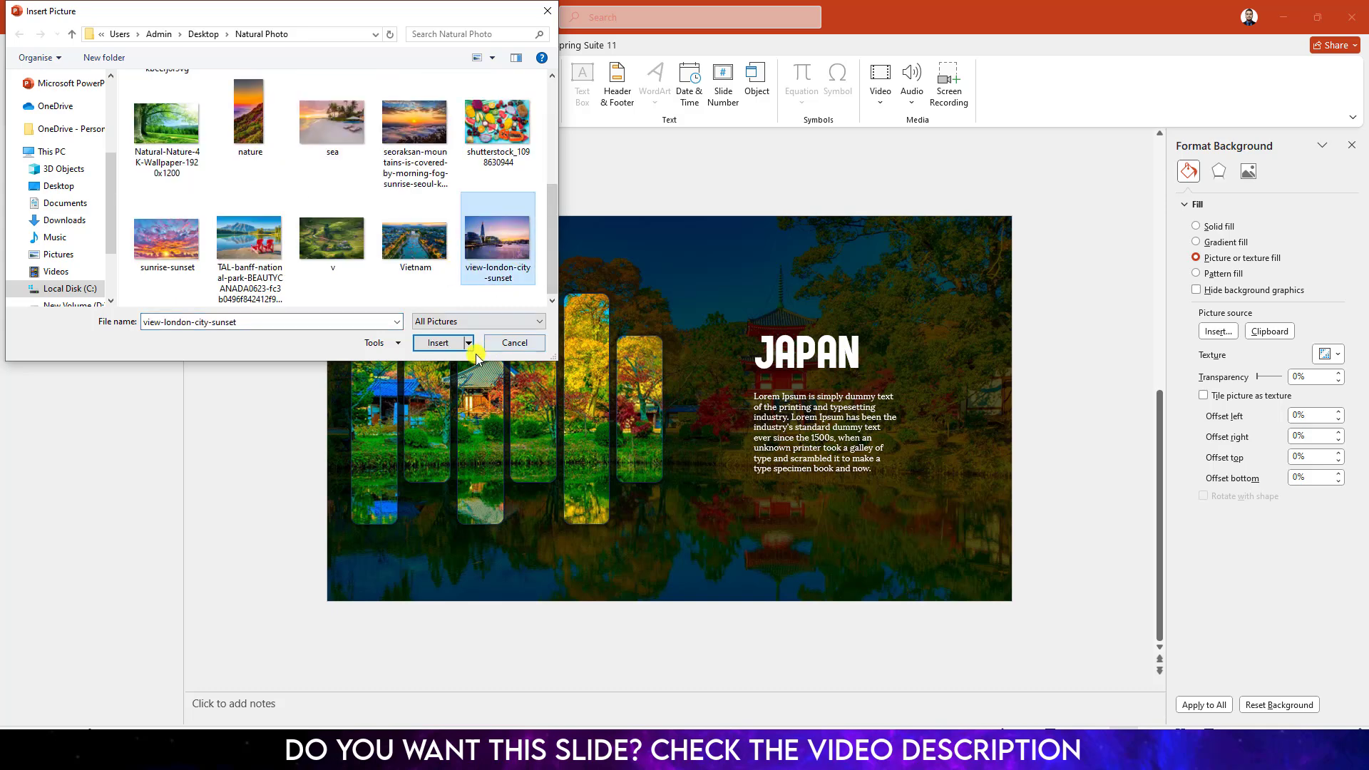
pyautogui.click(438, 342)
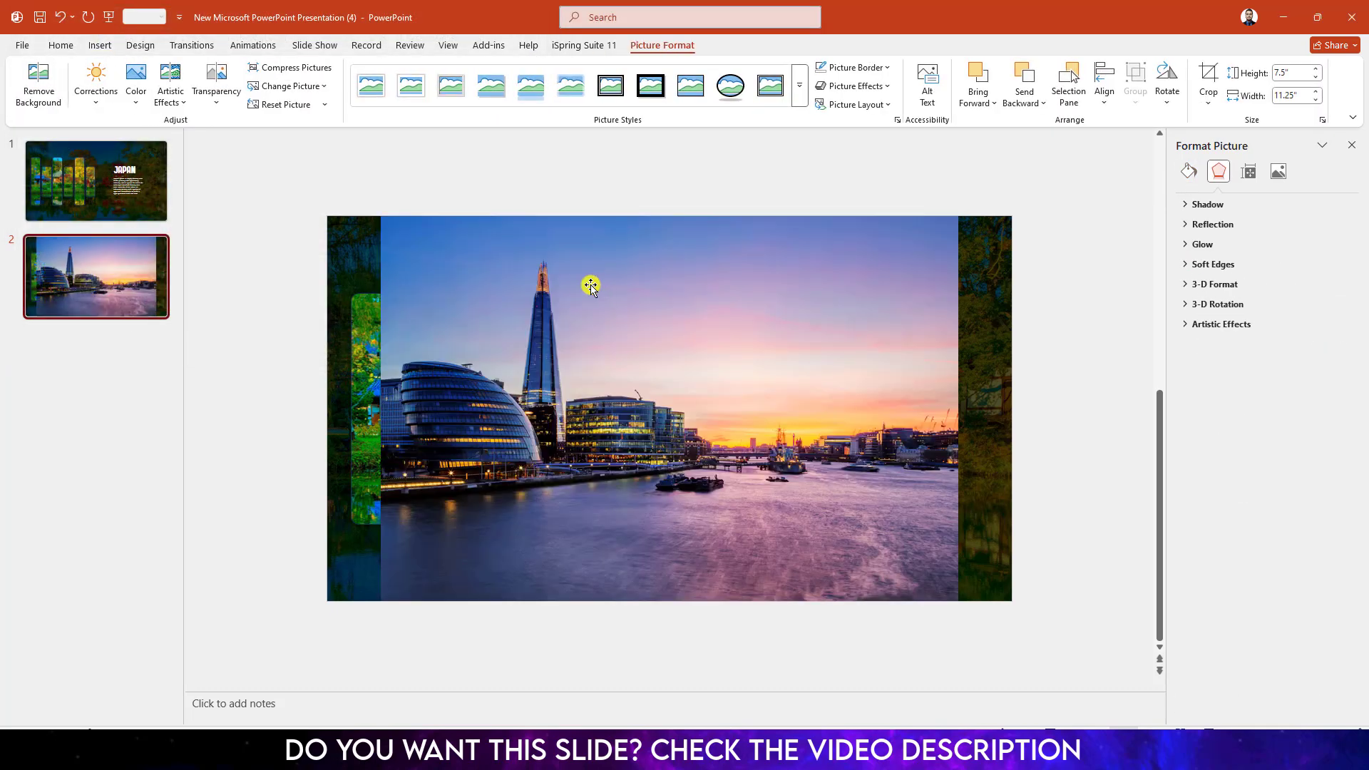
# Step: Crop the London photo to a 16:9 aspect ratio
pyautogui.click(1212, 104)
pyautogui.moveTo(1287, 170)
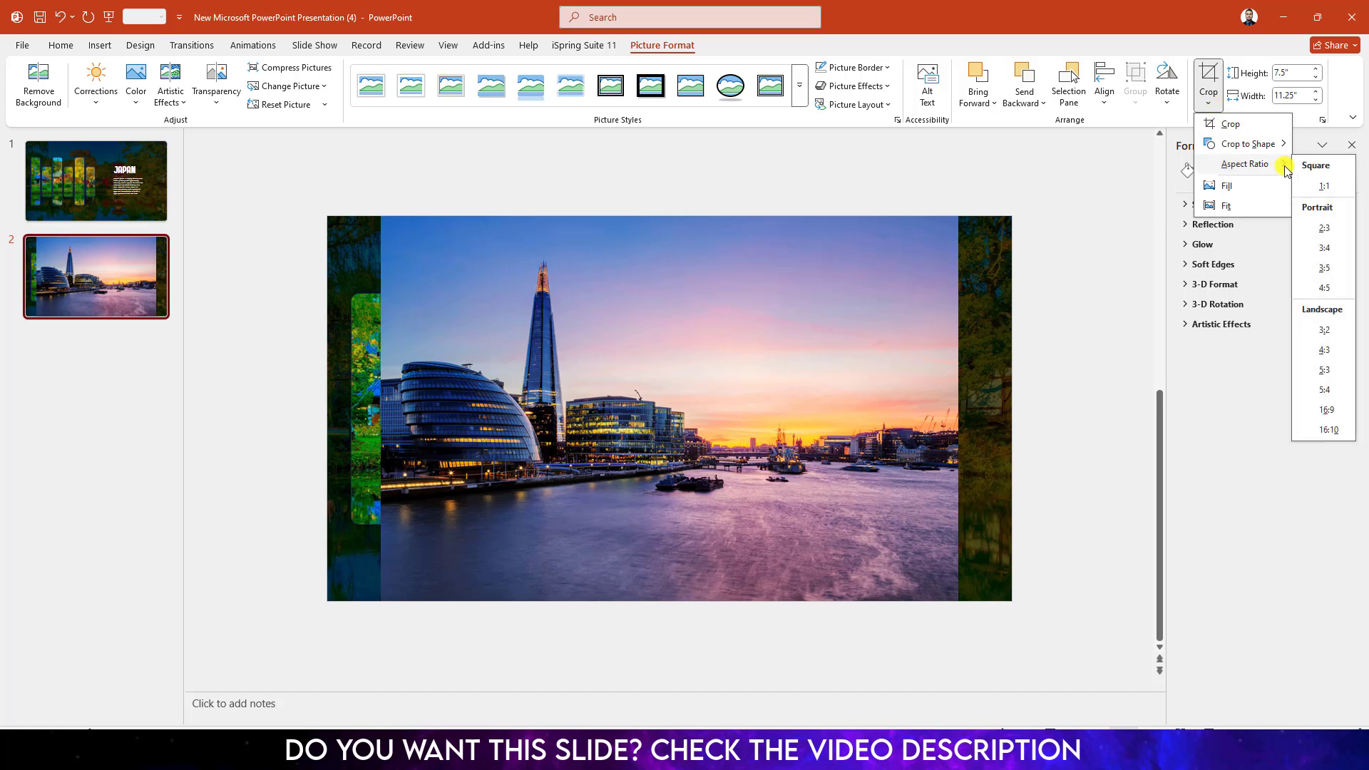
pyautogui.click(1327, 409)
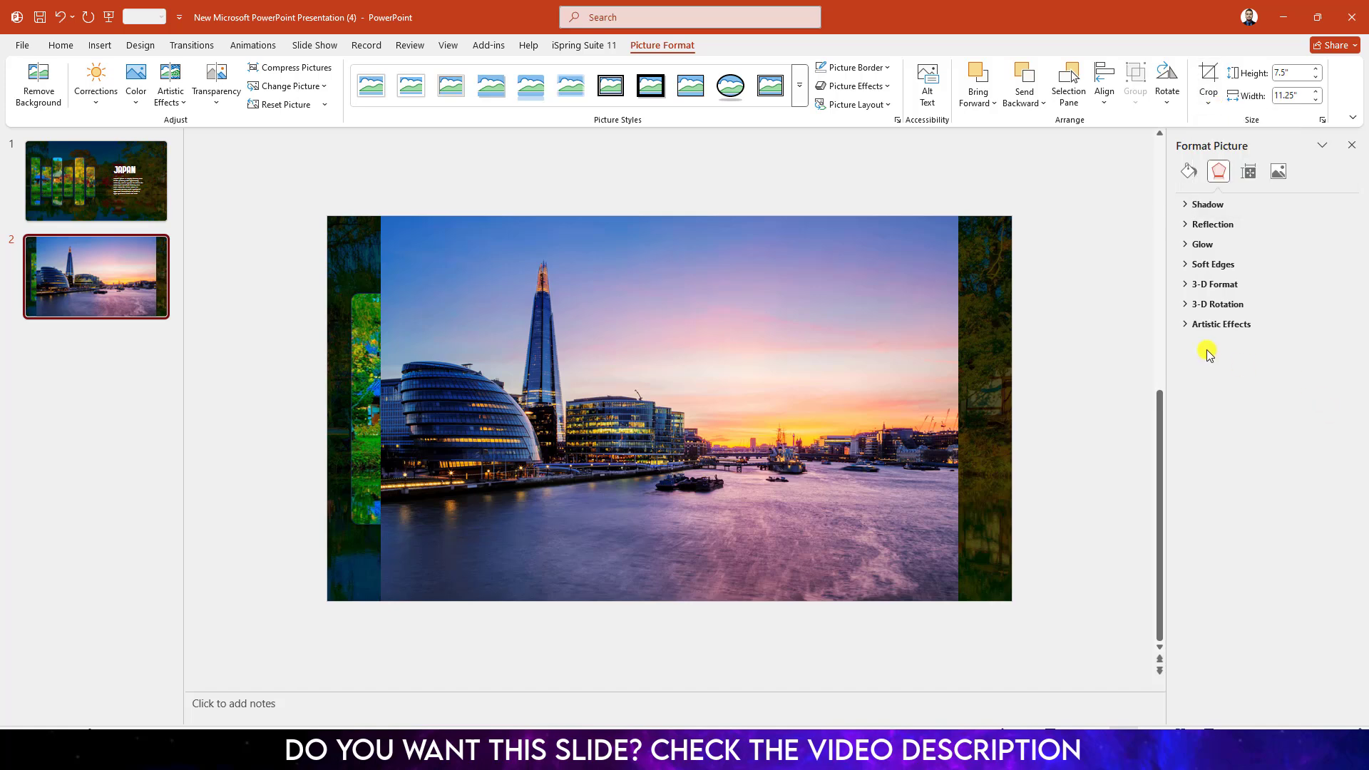
# Step: Cut the London photo and use it as slide 2's picture-fill background from the clipboard
pyautogui.click(1050, 276)
pyautogui.click(863, 321)
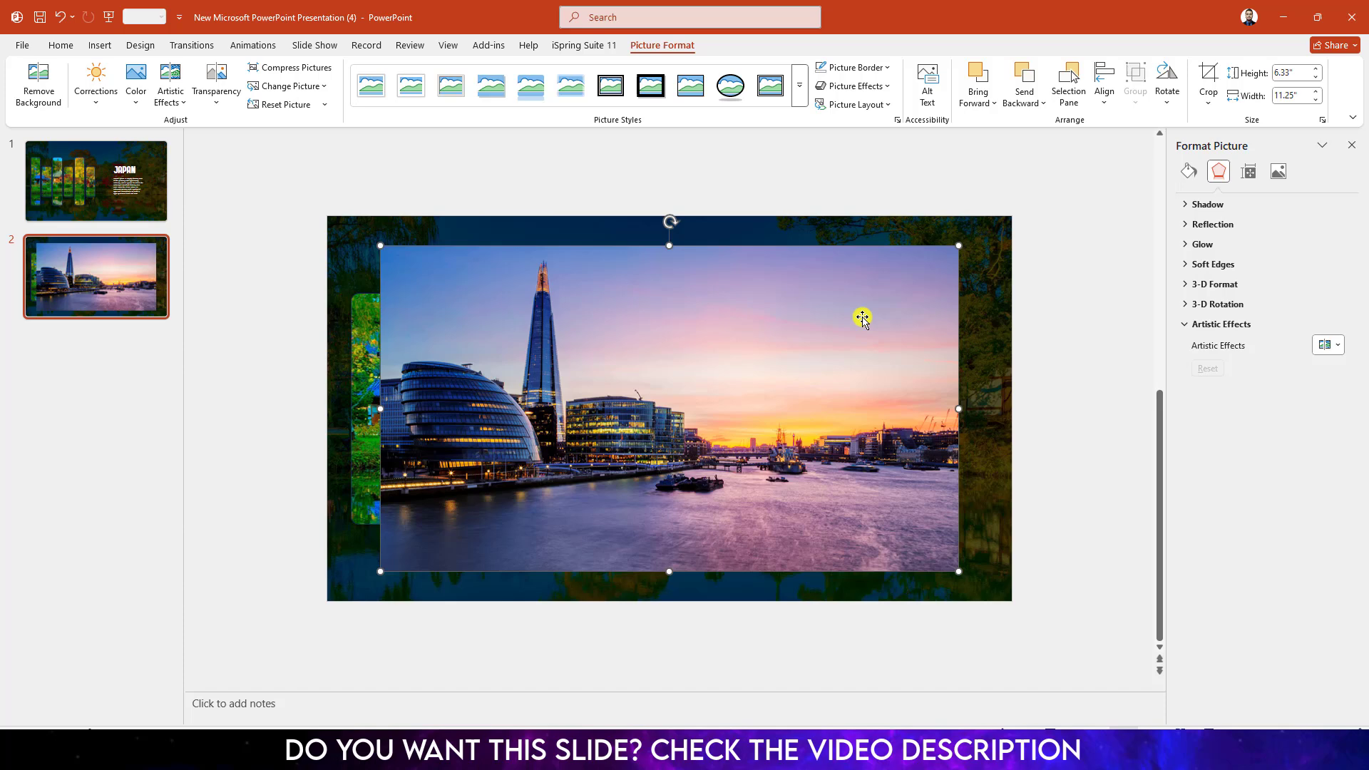
pyautogui.press('Delete')
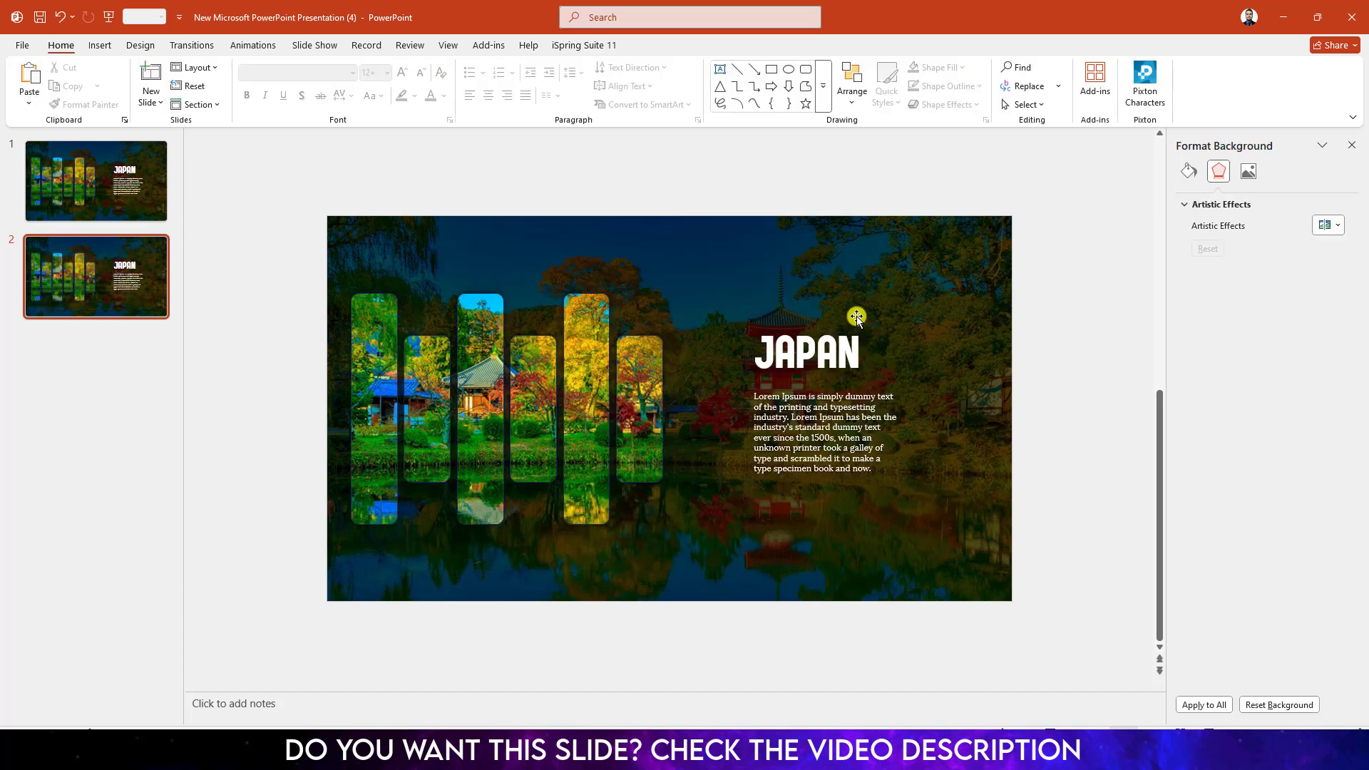
pyautogui.click(146, 46)
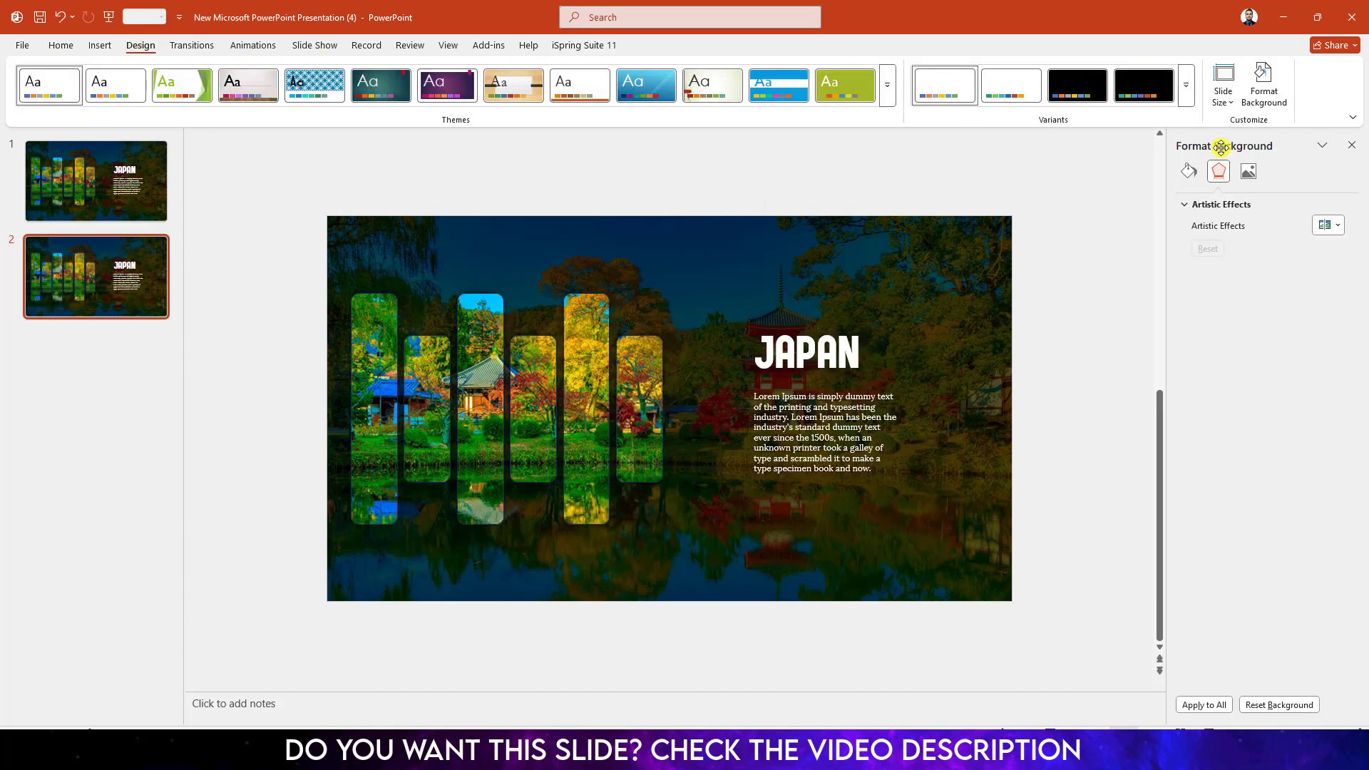
pyautogui.click(1262, 89)
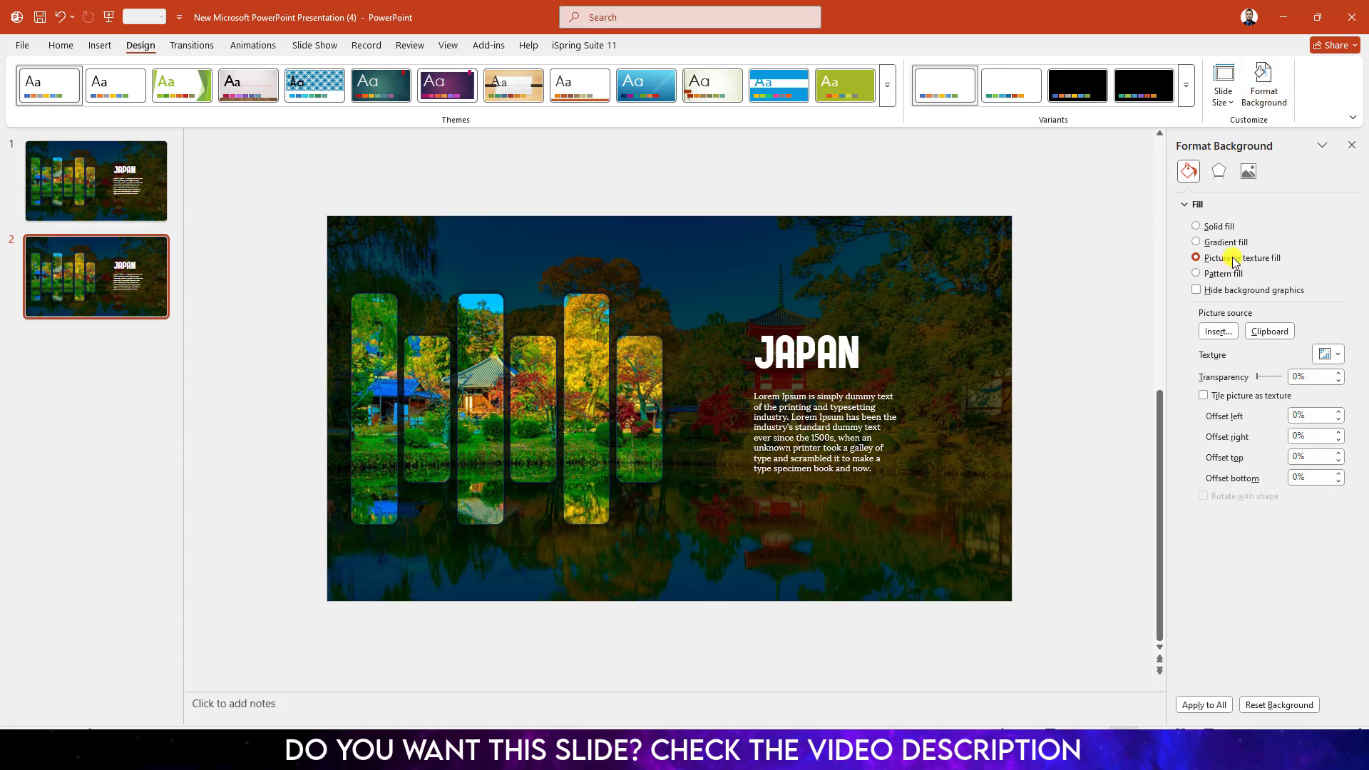
pyautogui.click(1271, 331)
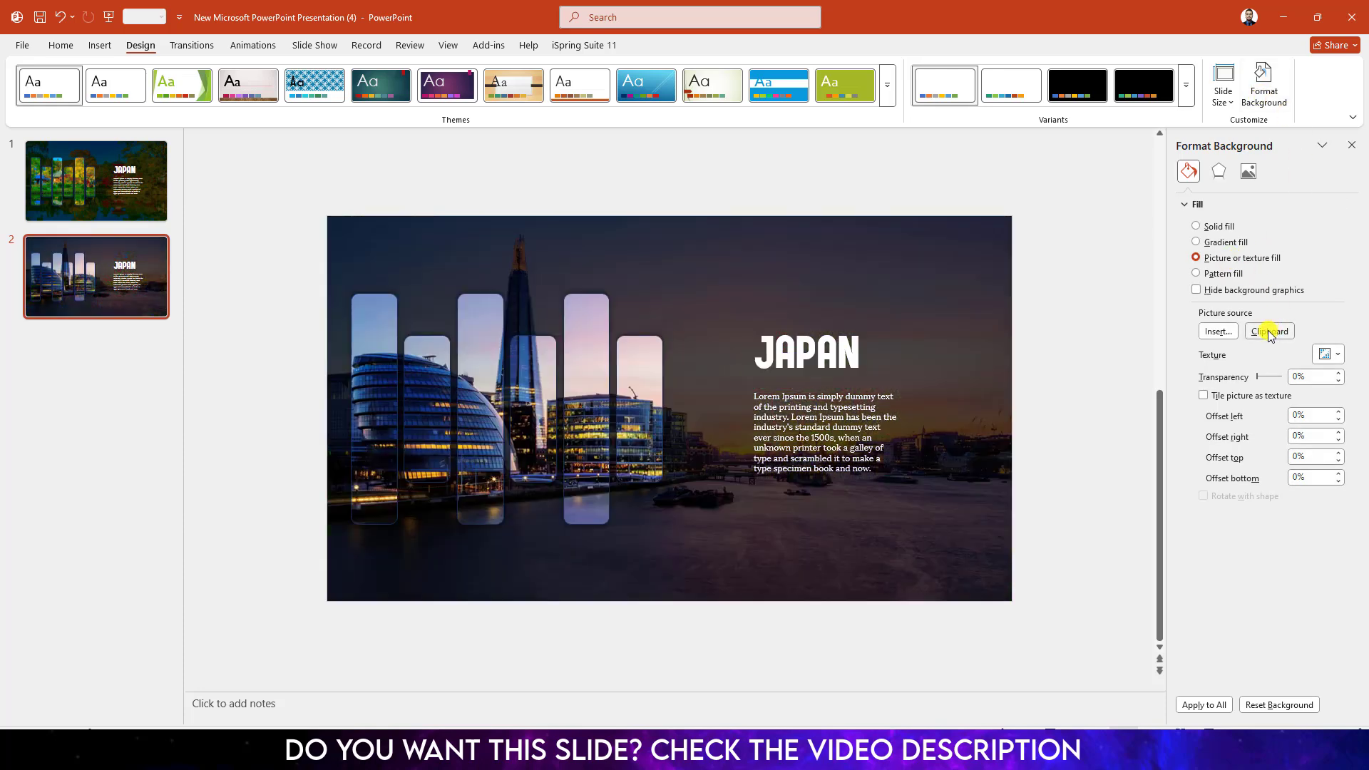
# Step: Retitle slide 2 LONDON and shorten the leftmost strip at top and bottom
pyautogui.doubleClick(819, 364)
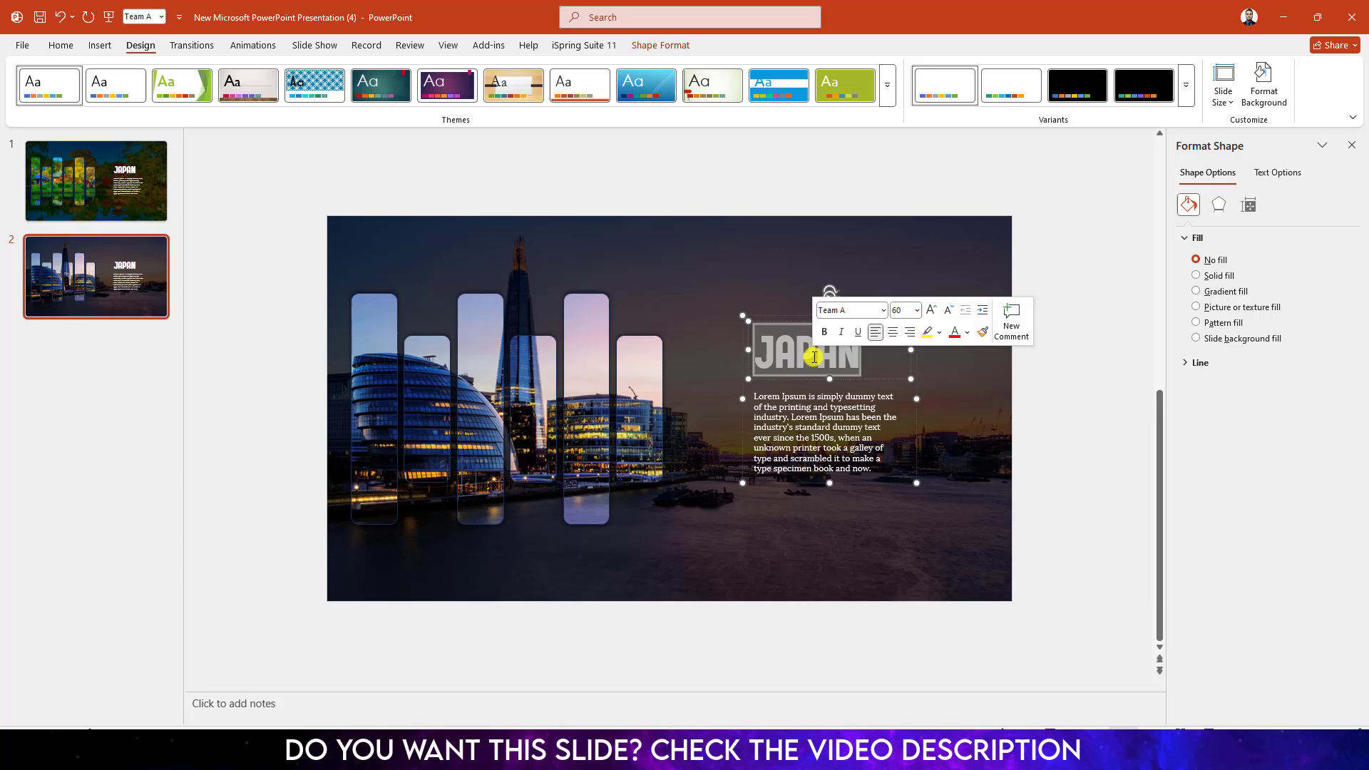
pyautogui.write('LONDON')
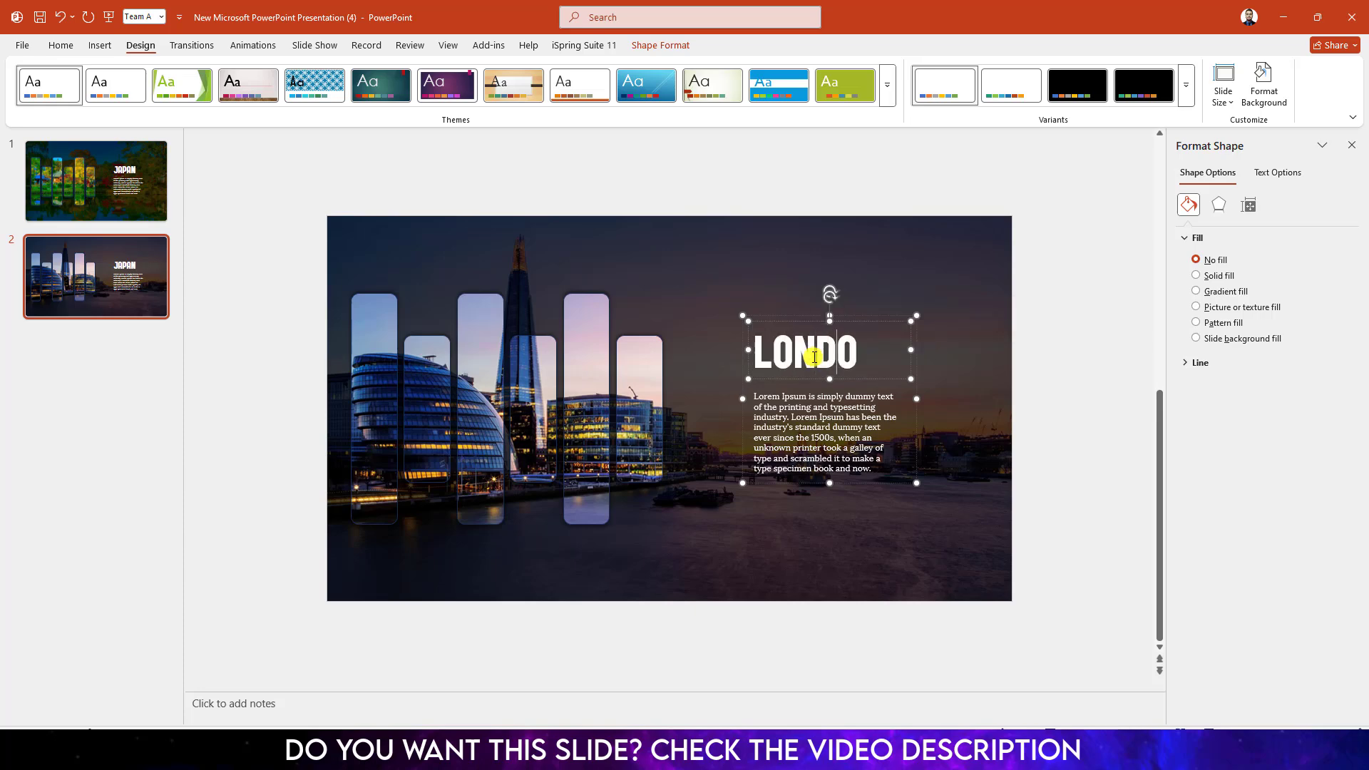
pyautogui.click(369, 397)
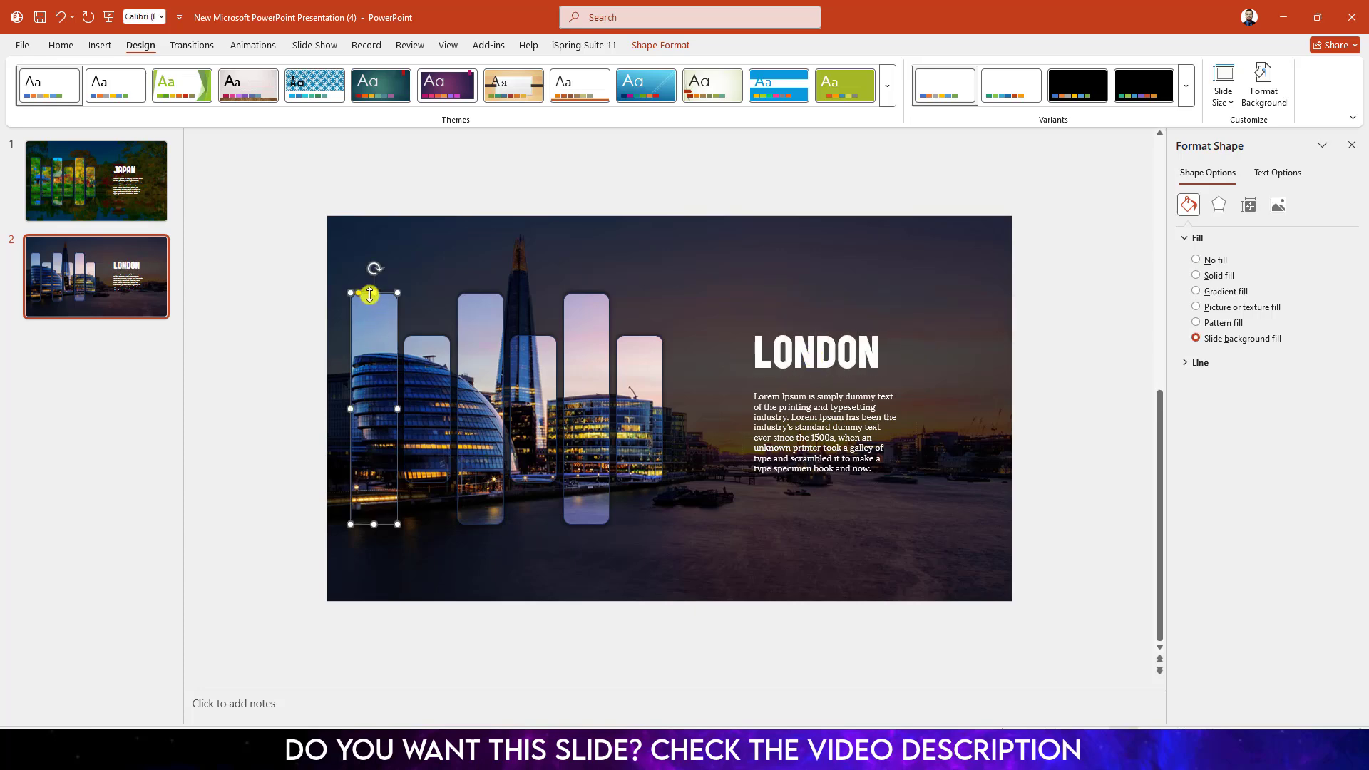
pyautogui.moveTo(372, 295); pyautogui.dragTo(373, 335)
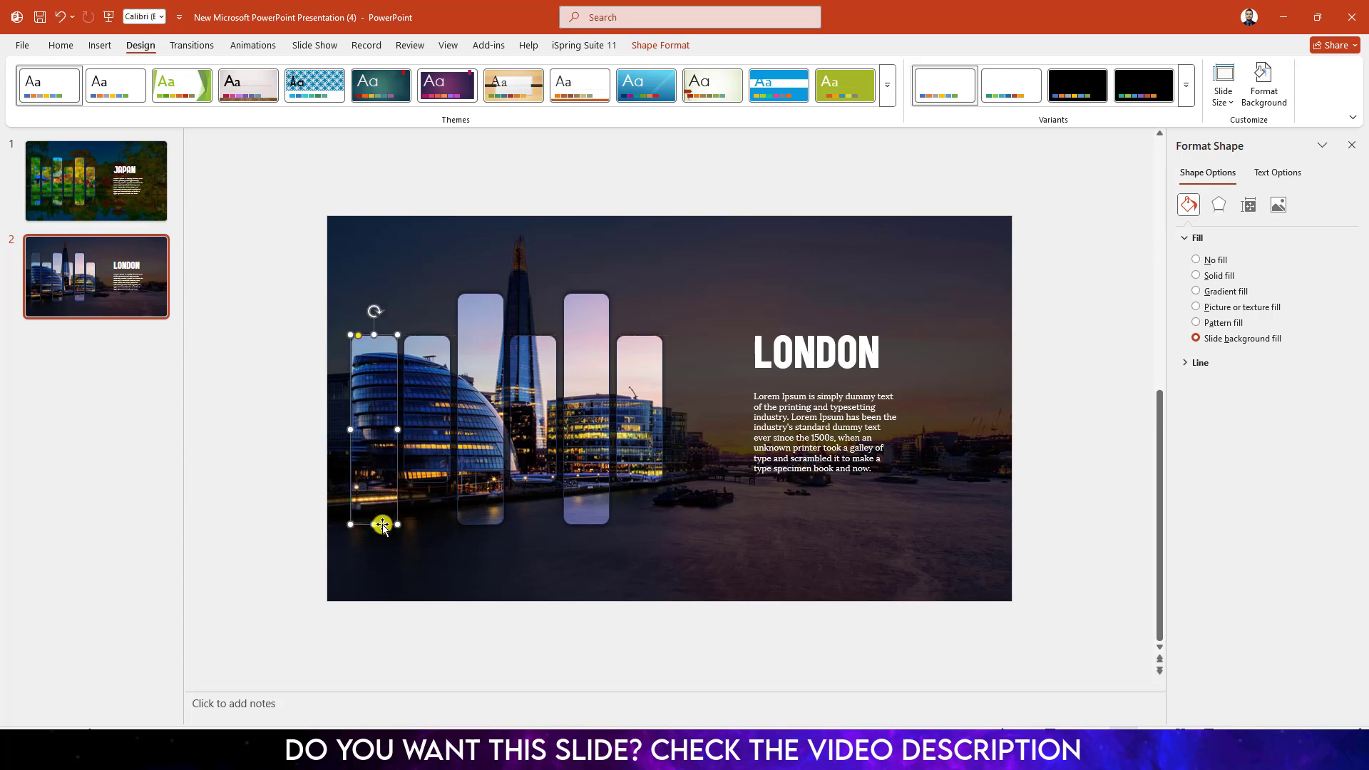
pyautogui.moveTo(373, 524); pyautogui.dragTo(373, 482)
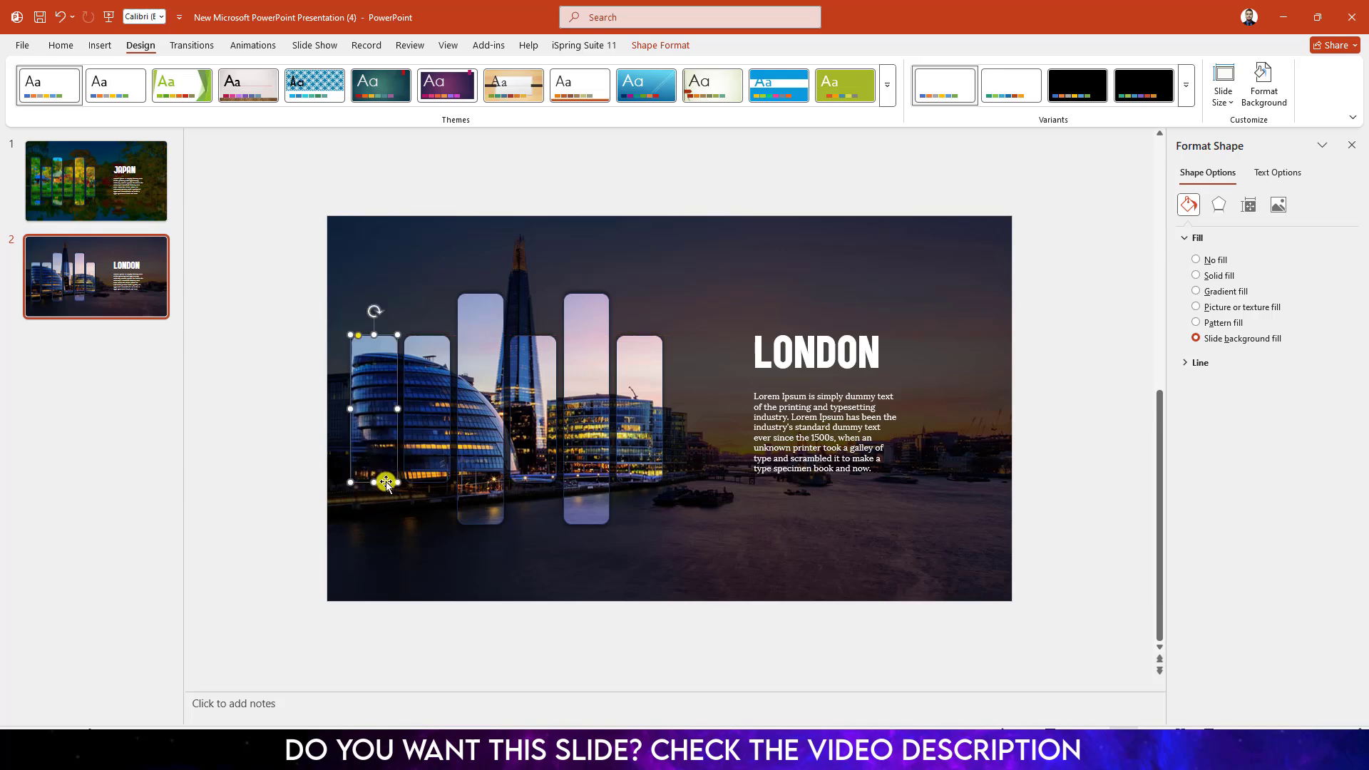
# Step: Lengthen the second strip, shorten the third, and extend the fourth to full height
pyautogui.click(442, 356)
pyautogui.moveTo(426, 335); pyautogui.dragTo(427, 293)
pyautogui.moveTo(427, 483); pyautogui.dragTo(480, 480)
pyautogui.moveTo(477, 292); pyautogui.dragTo(532, 292)
pyautogui.click(526, 351)
pyautogui.moveTo(532, 482); pyautogui.dragTo(584, 479)
# Step: Shorten the fifth strip and extend the sixth down to full height
pyautogui.click(594, 519)
pyautogui.moveTo(586, 292); pyautogui.dragTo(638, 293)
pyautogui.click(634, 361)
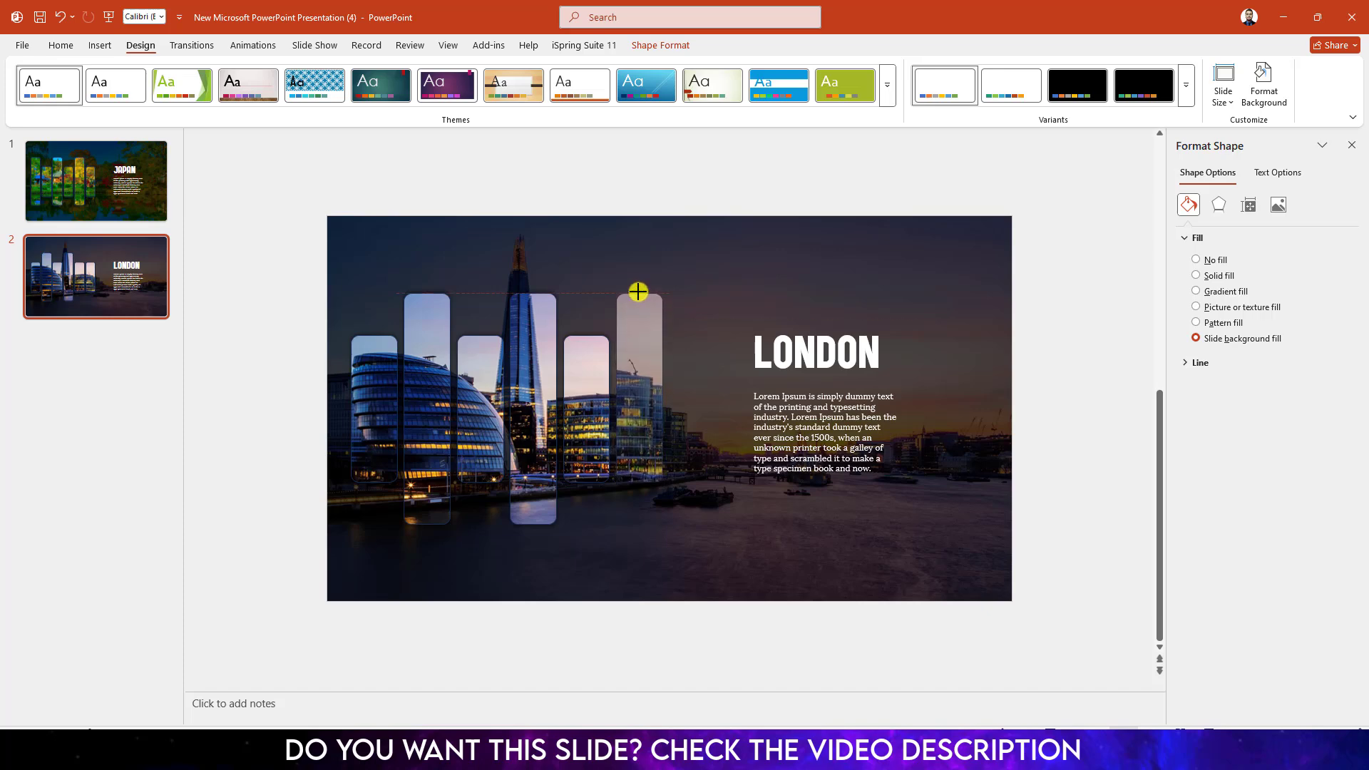
pyautogui.click(639, 499)
pyautogui.click(639, 474)
pyautogui.moveTo(639, 483); pyautogui.dragTo(635, 525)
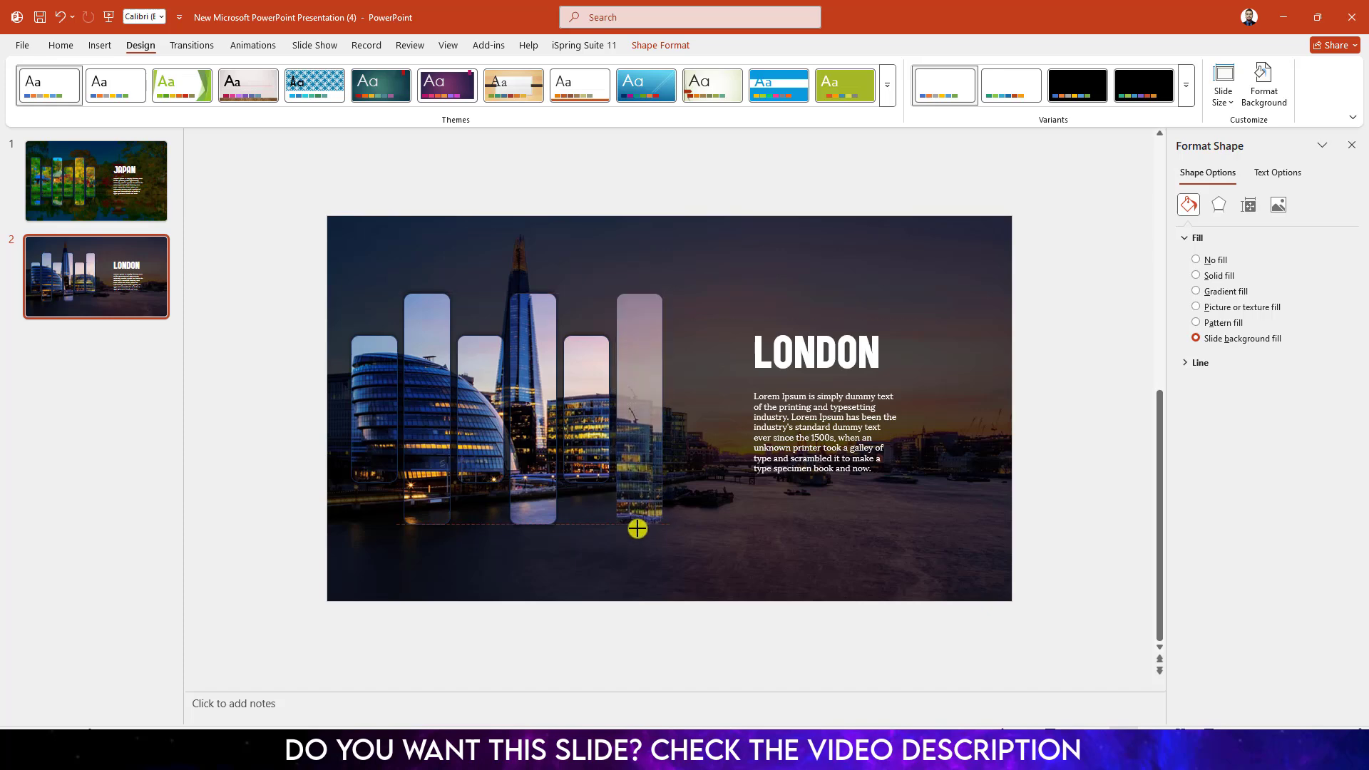
# Step: Duplicate the JAPAN slide and move the copy after the LONDON slide
pyautogui.click(231, 332)
pyautogui.click(147, 203)
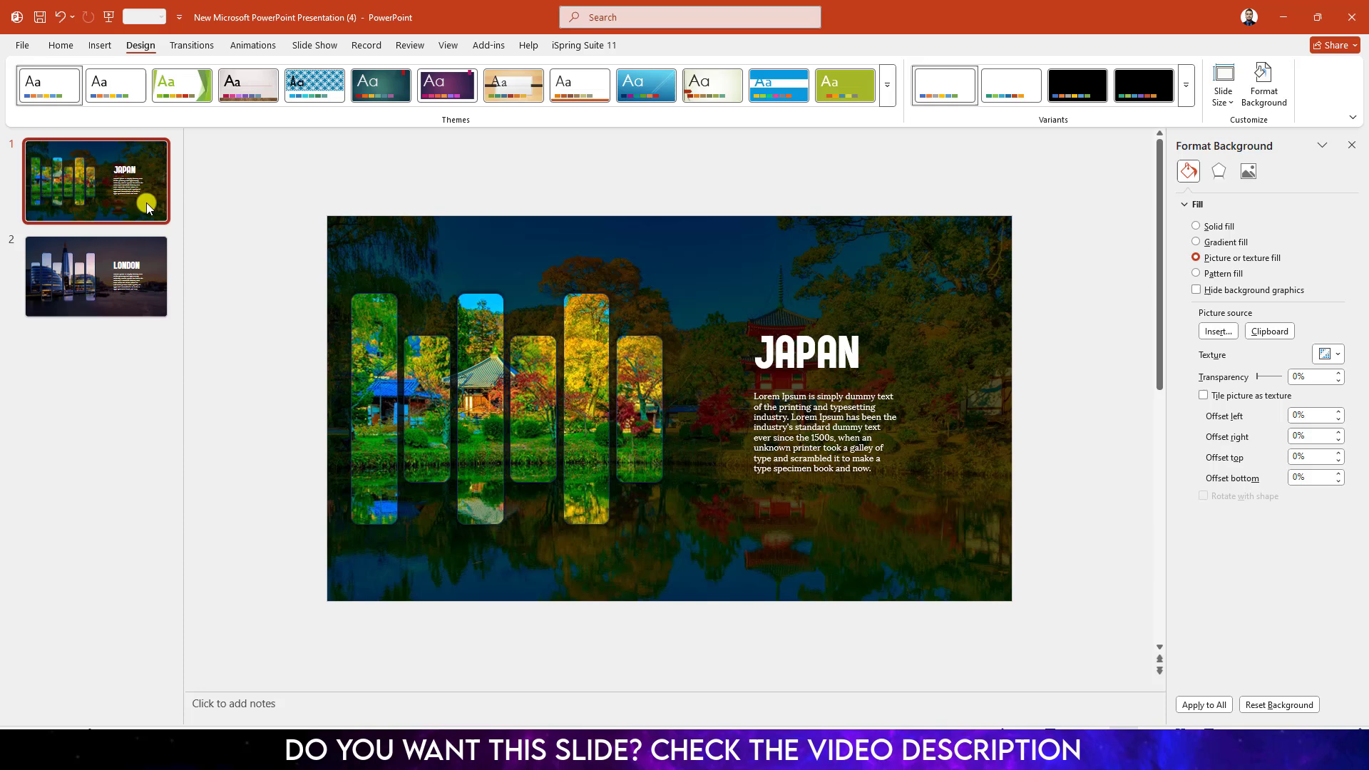
pyautogui.rightClick(147, 202)
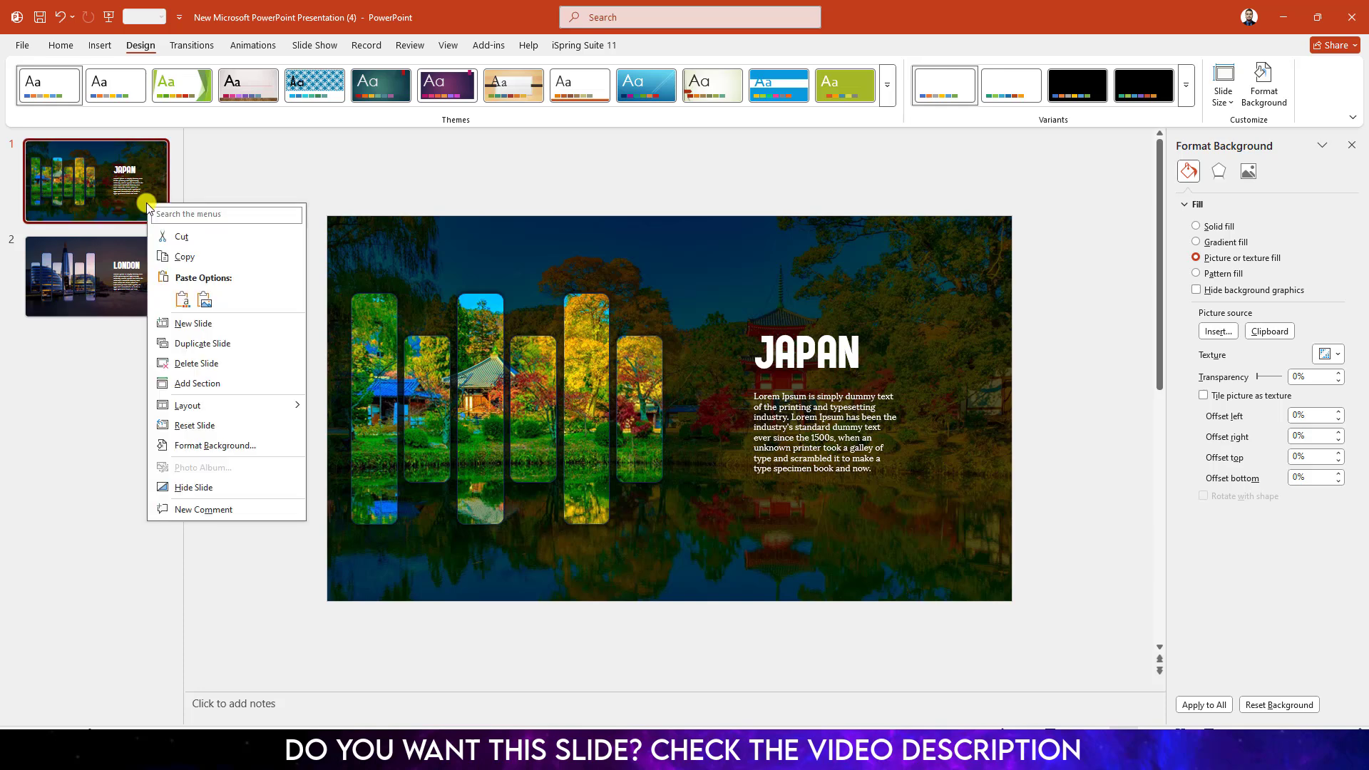
pyautogui.click(203, 343)
pyautogui.moveTo(113, 352); pyautogui.dragTo(112, 404)
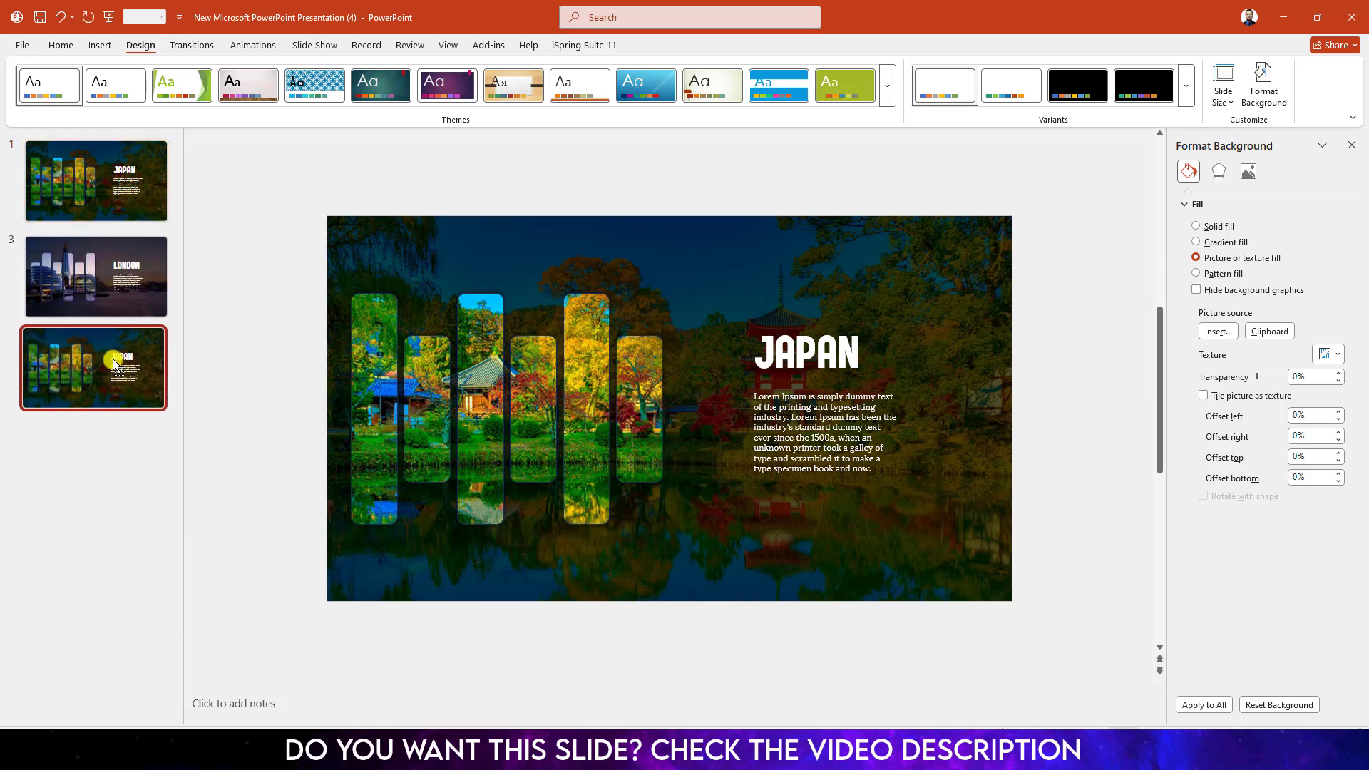
# Step: Change the copied slide's title to VIETNAM
pyautogui.doubleClick(816, 346)
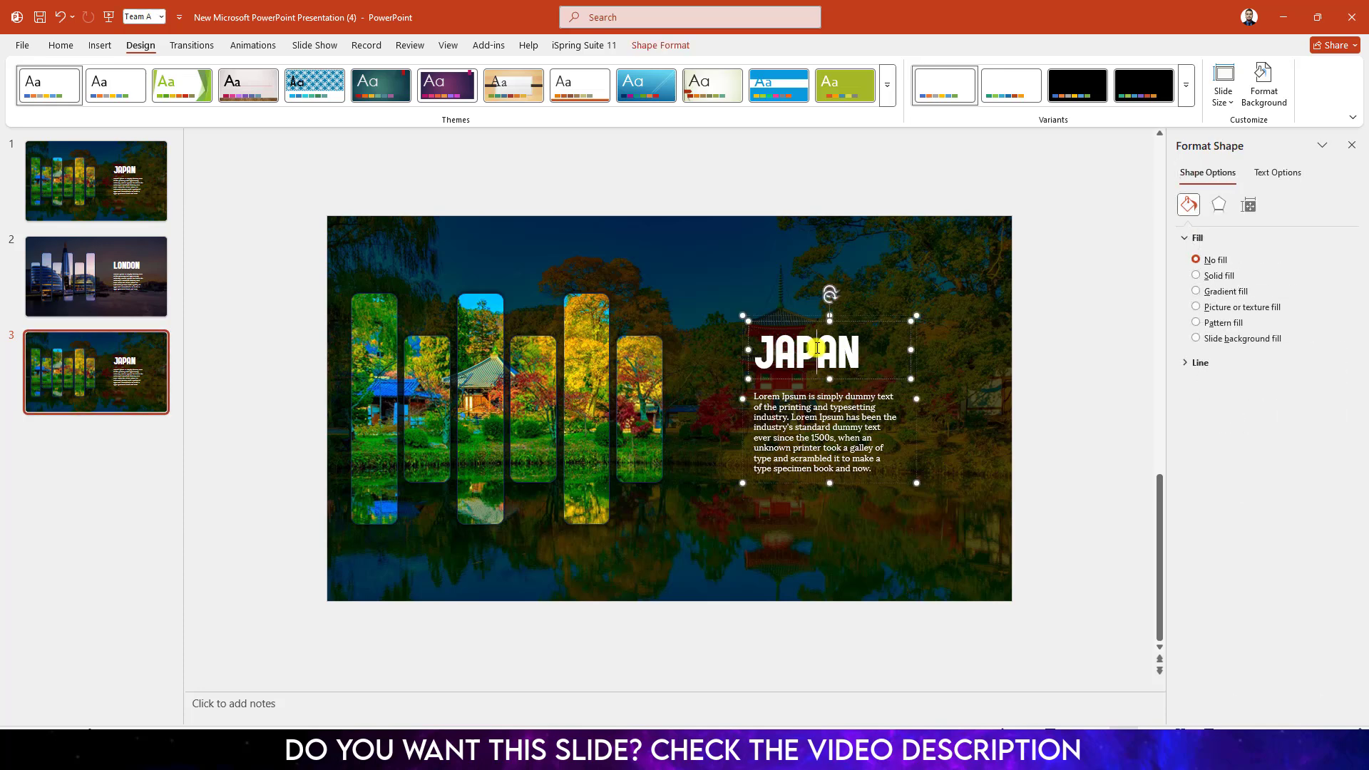
pyautogui.write('VI')
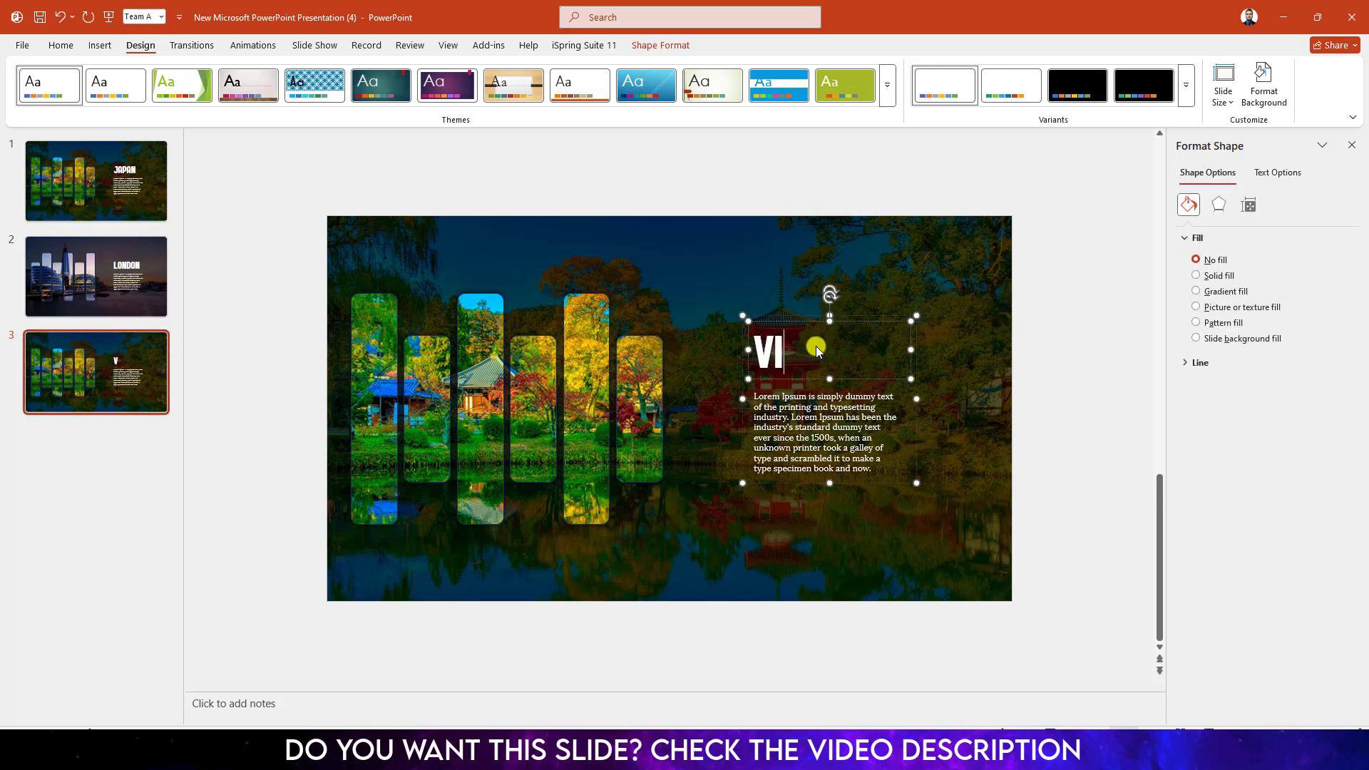
pyautogui.write('ETNAM')
pyautogui.press('Escape')
pyautogui.press('Escape')
# Step: Insert the aerial river-town photo, cut it, and make it slide 3's picture-fill background
pyautogui.click(100, 45)
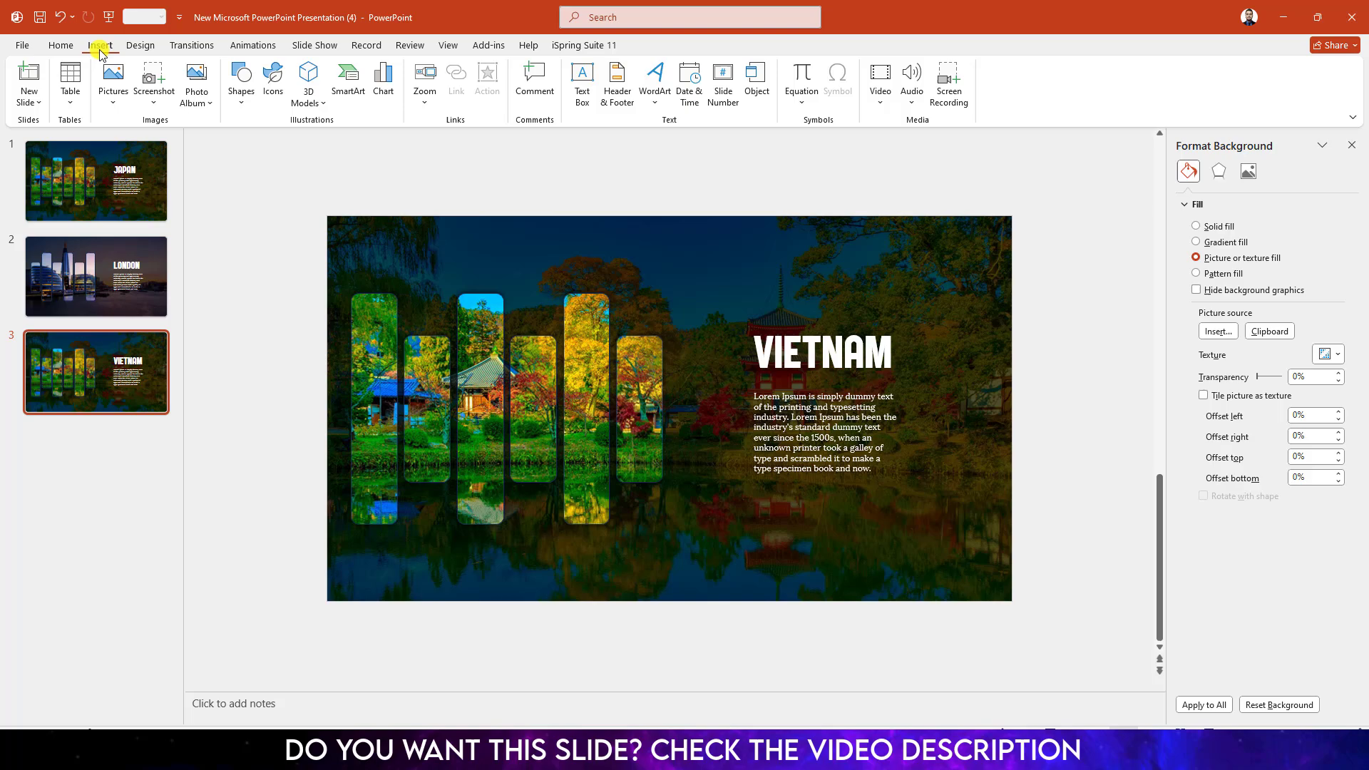
pyautogui.click(113, 80)
pyautogui.click(136, 144)
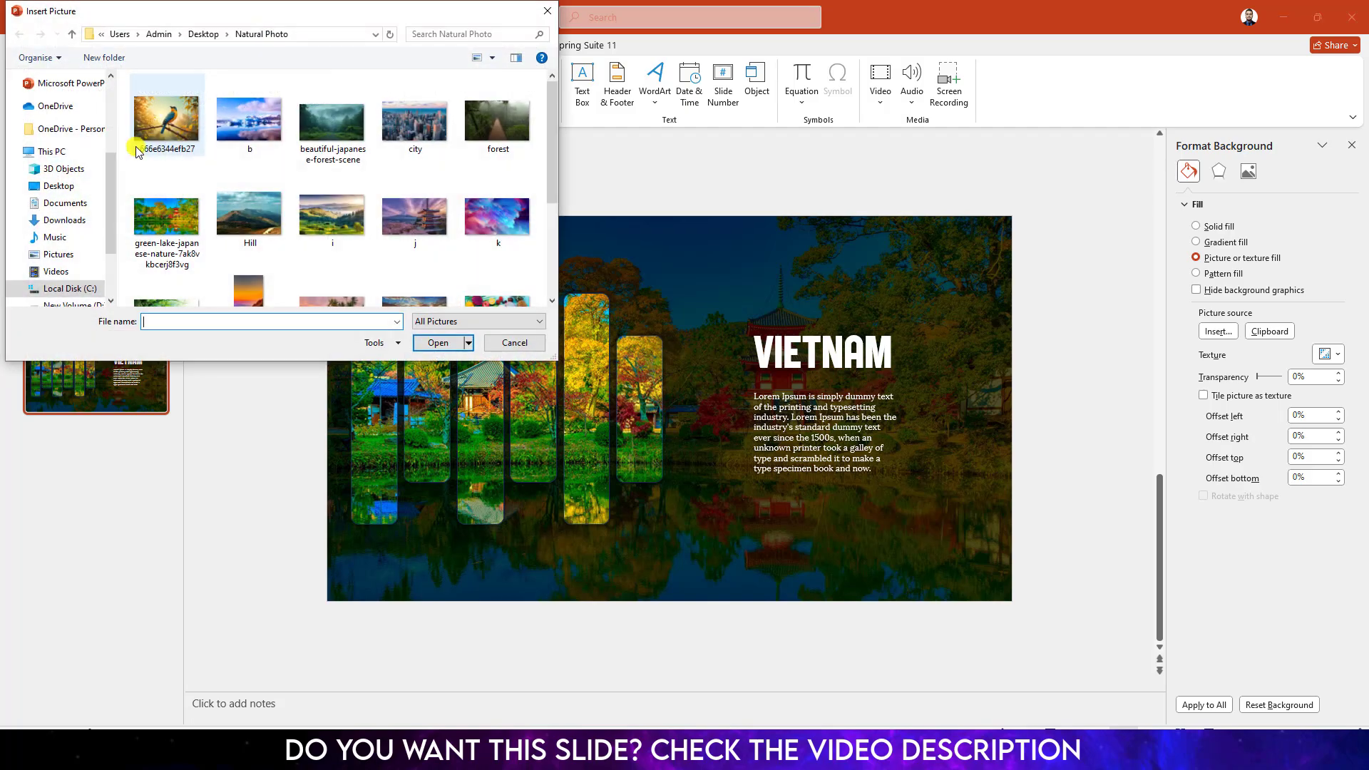
pyautogui.scroll(-5, 397, 246)
pyautogui.doubleClick(409, 249)
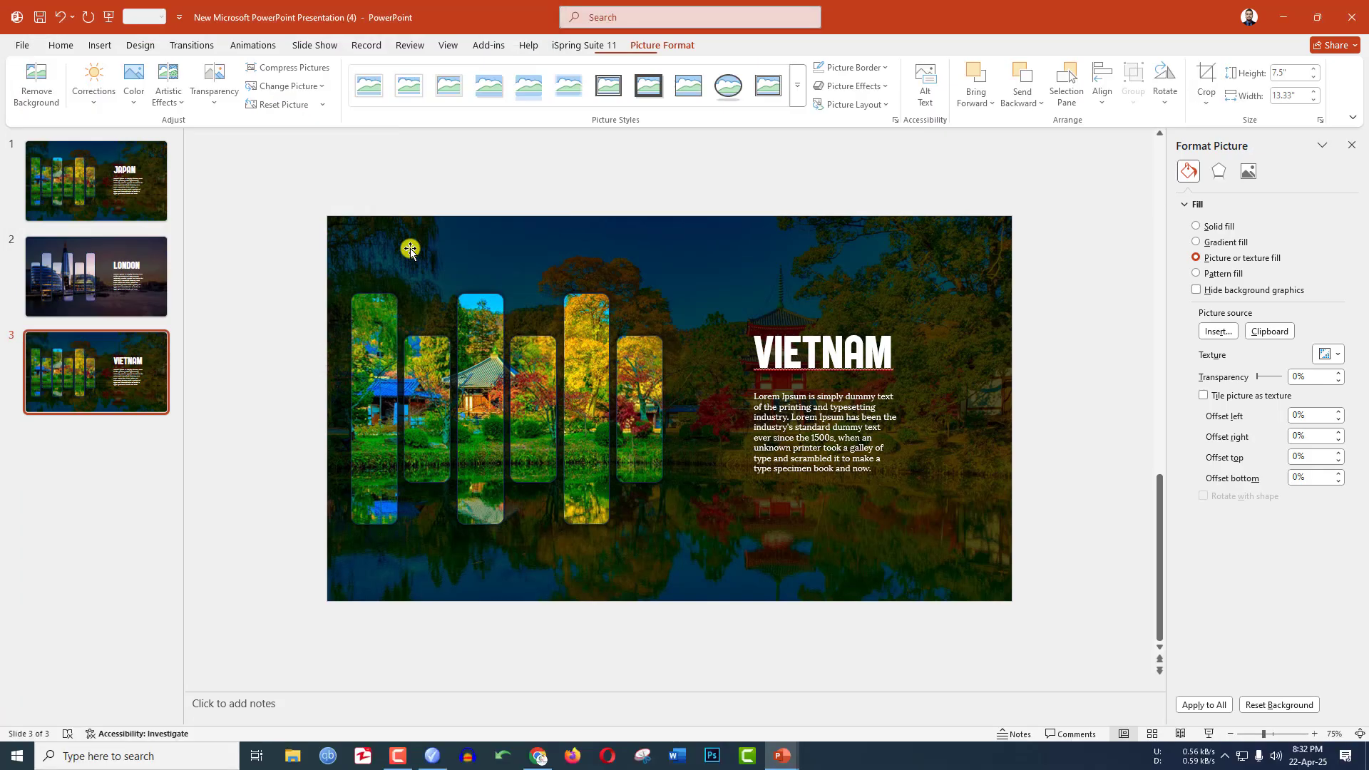
pyautogui.press('Delete')
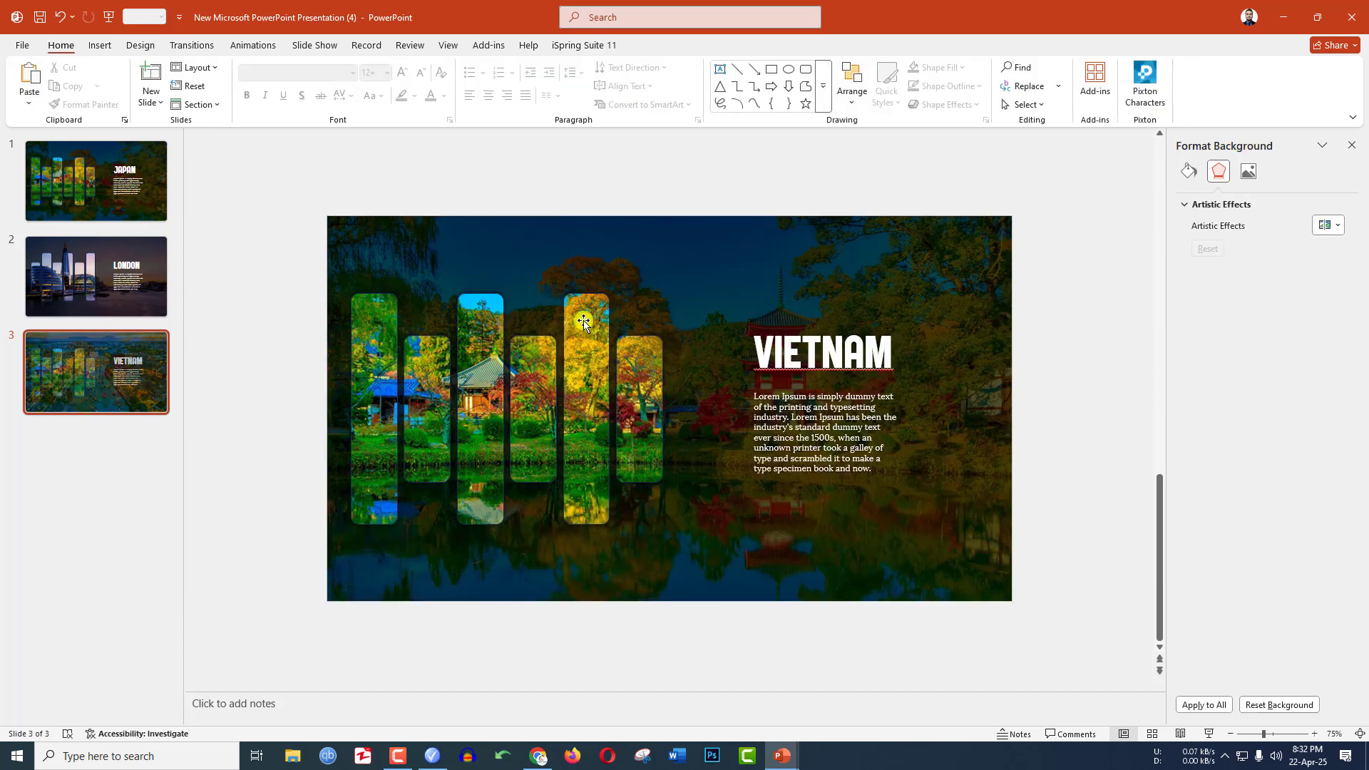
pyautogui.click(151, 48)
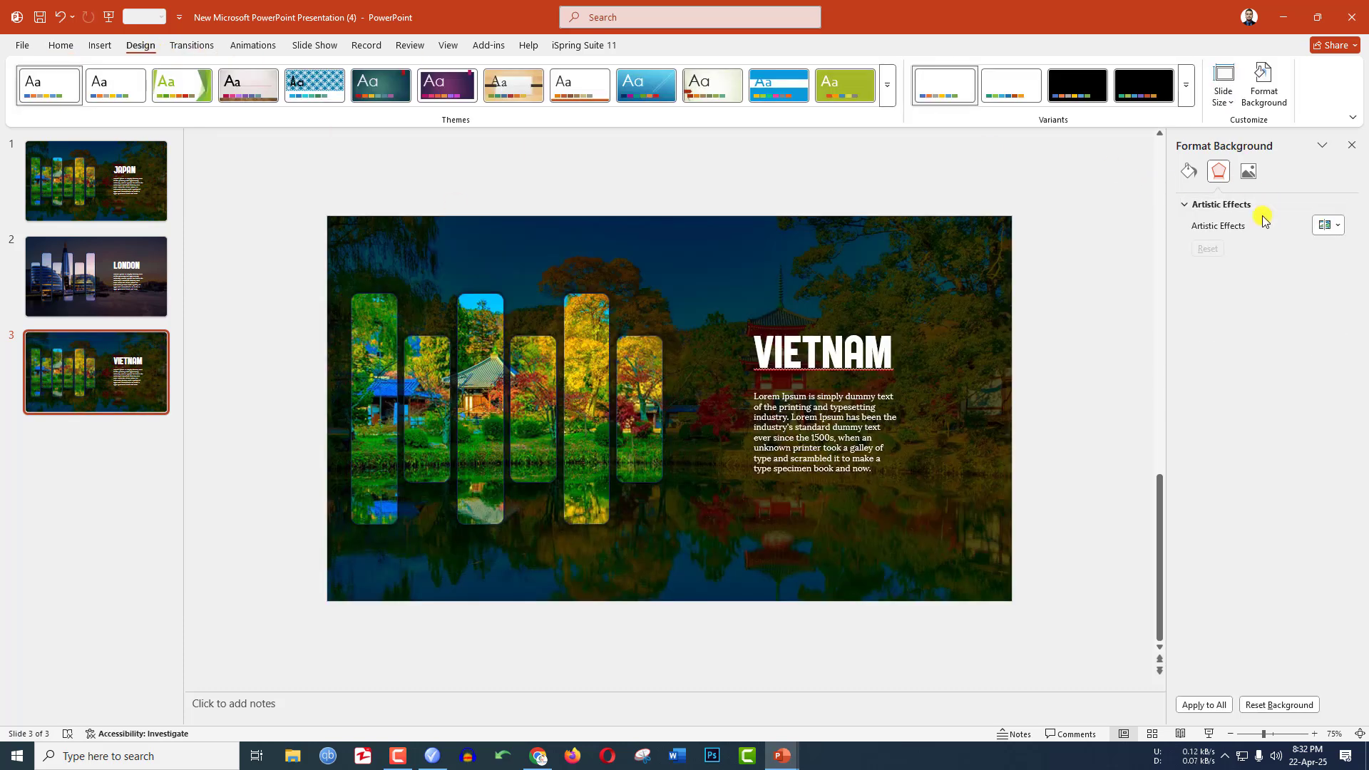
pyautogui.click(1189, 173)
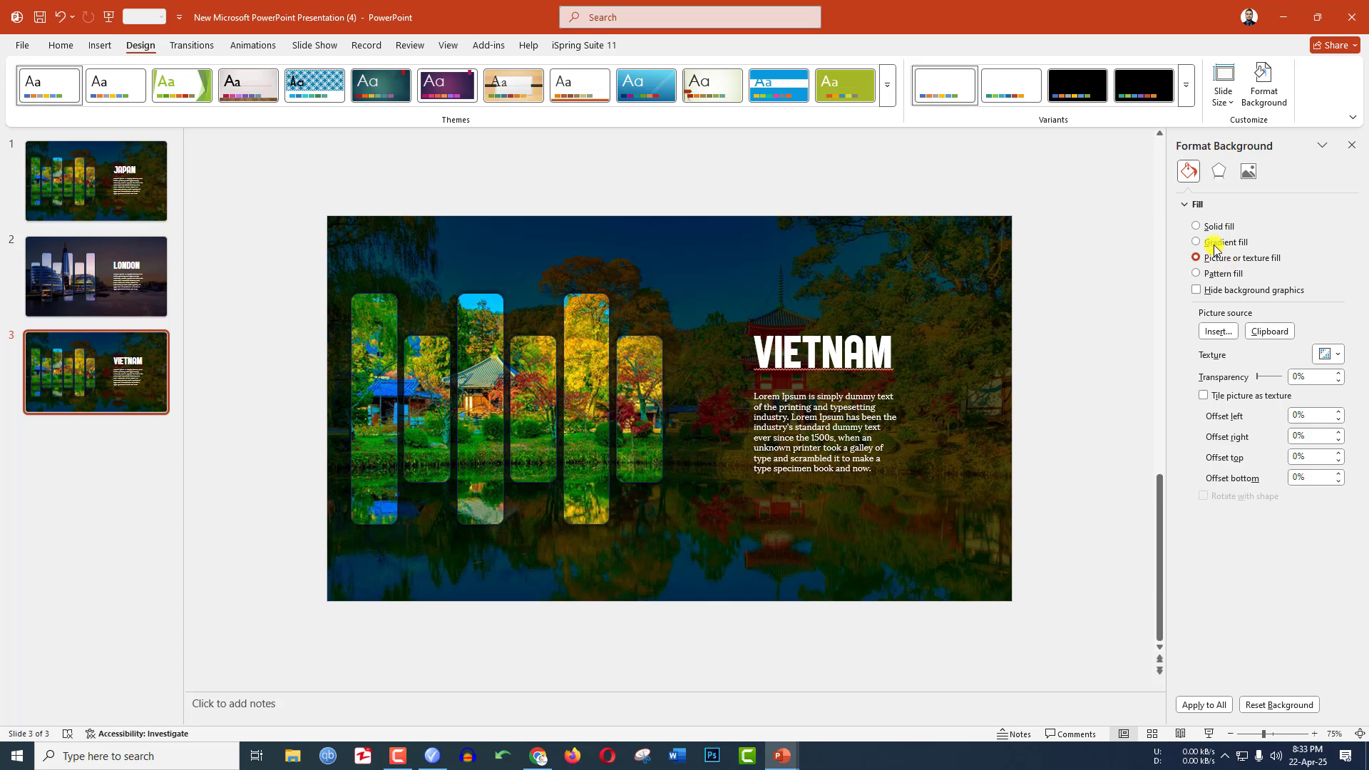
pyautogui.click(1271, 332)
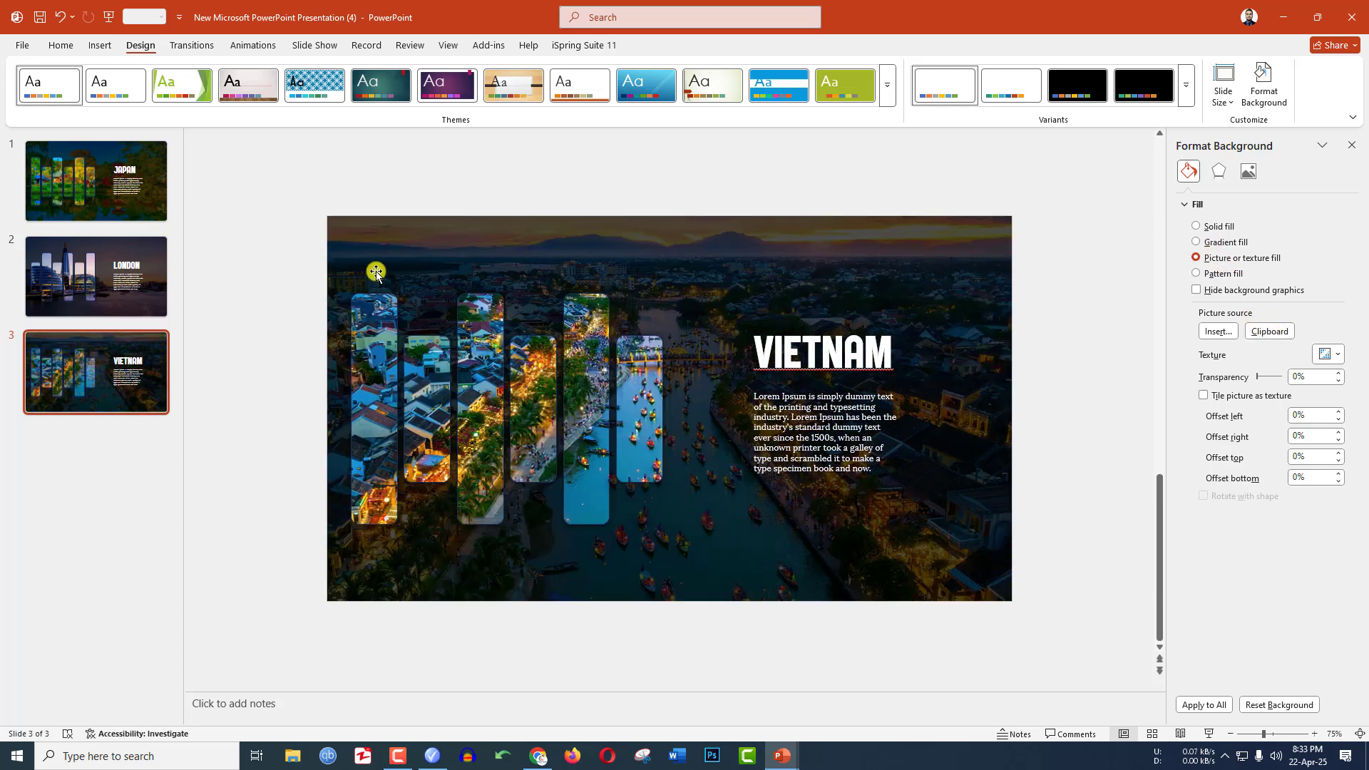
# Step: Select the JAPAN, LONDON and VIETNAM slides together and bring up the transition effects for Morph
pyautogui.click(138, 271)
pyautogui.click(108, 200)
pyautogui.keyDown('shift'); pyautogui.click(100, 272); pyautogui.keyUp('shift')
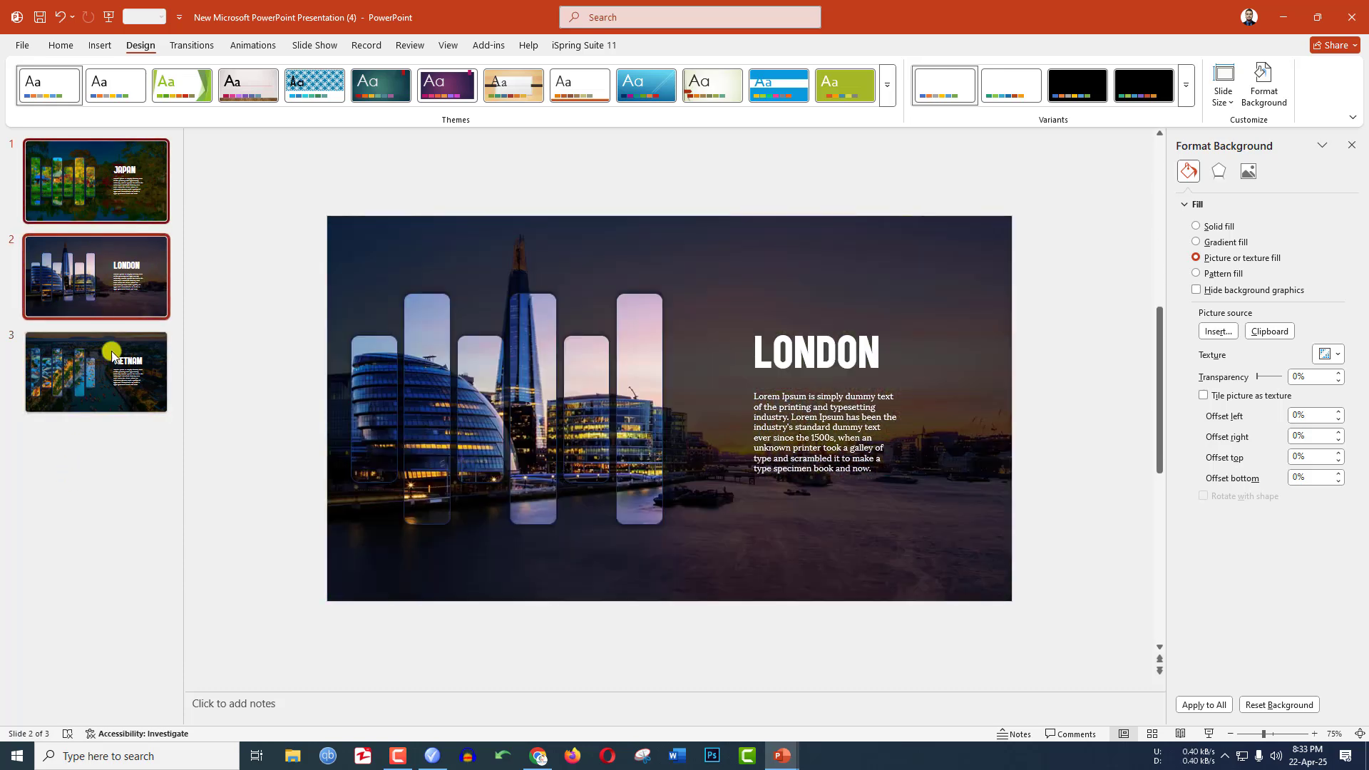
pyautogui.keyDown('shift'); pyautogui.click(112, 372); pyautogui.keyUp('shift')
pyautogui.click(193, 46)
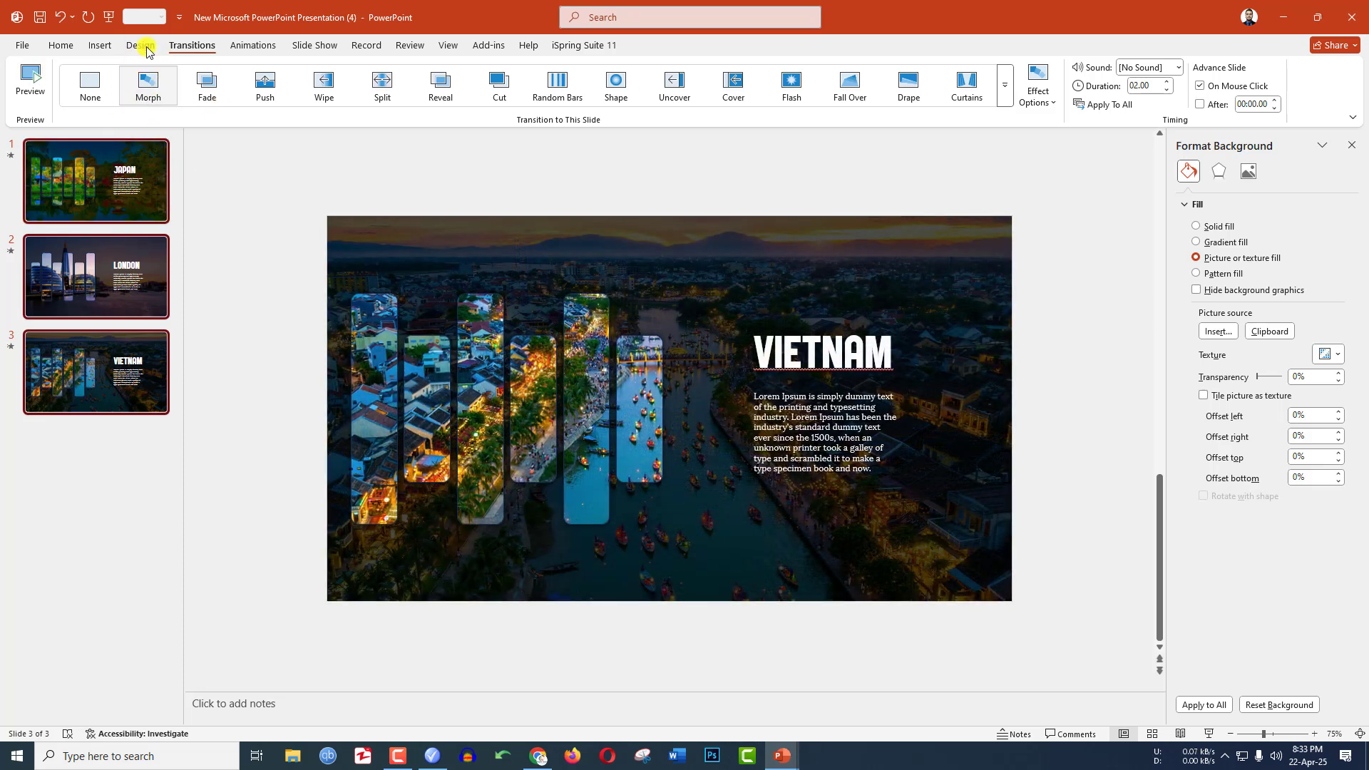
# Step: Run the slide show from the start, cycling through JAPAN, LONDON and VIETNAM to preview the Morph transitions
pyautogui.click(108, 22)
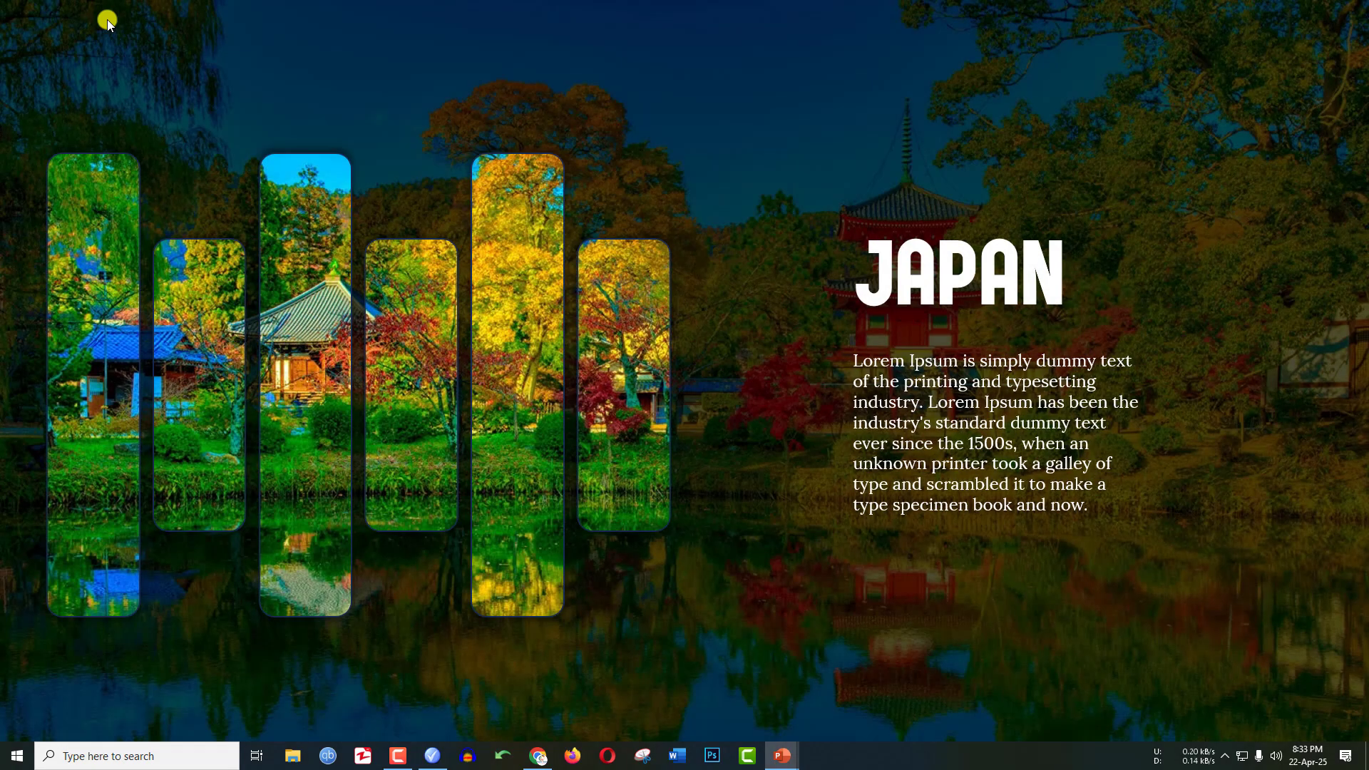
pyautogui.click(108, 22)
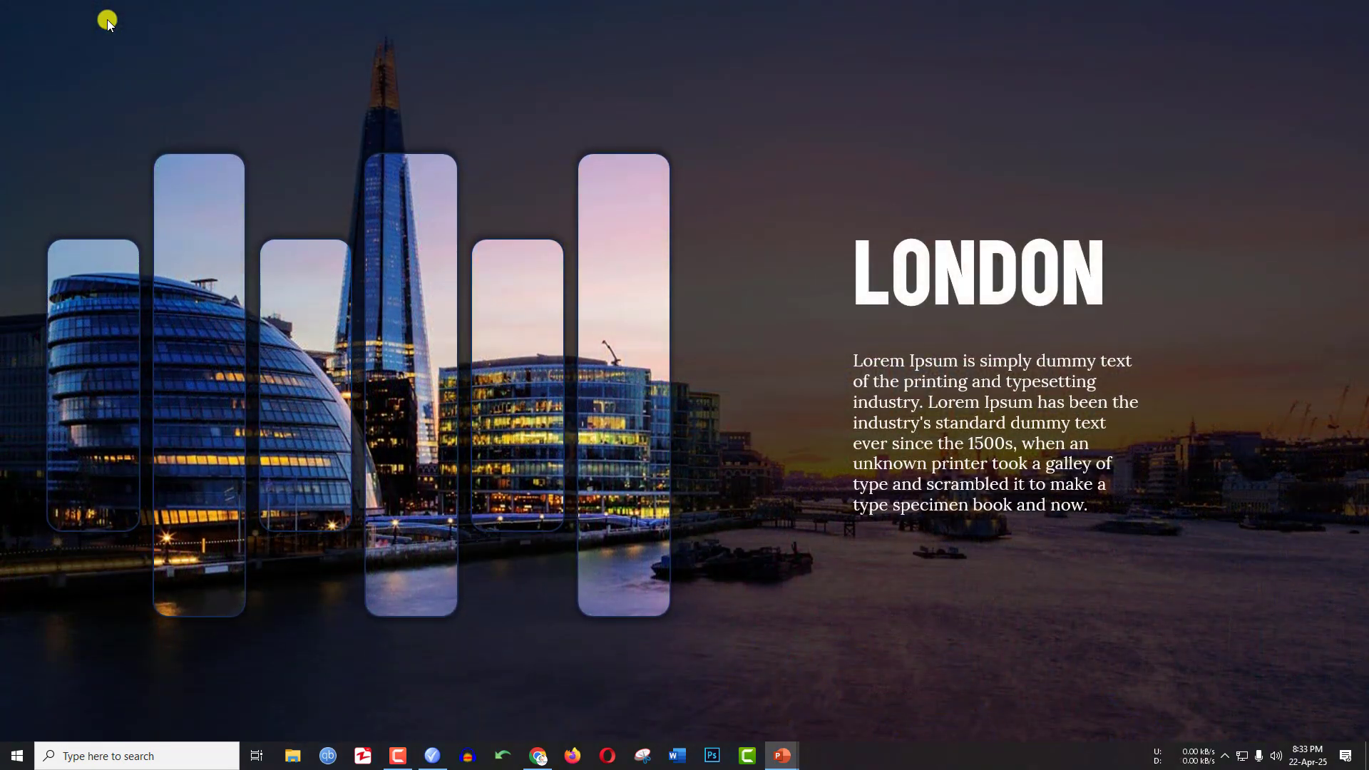
pyautogui.click(108, 22)
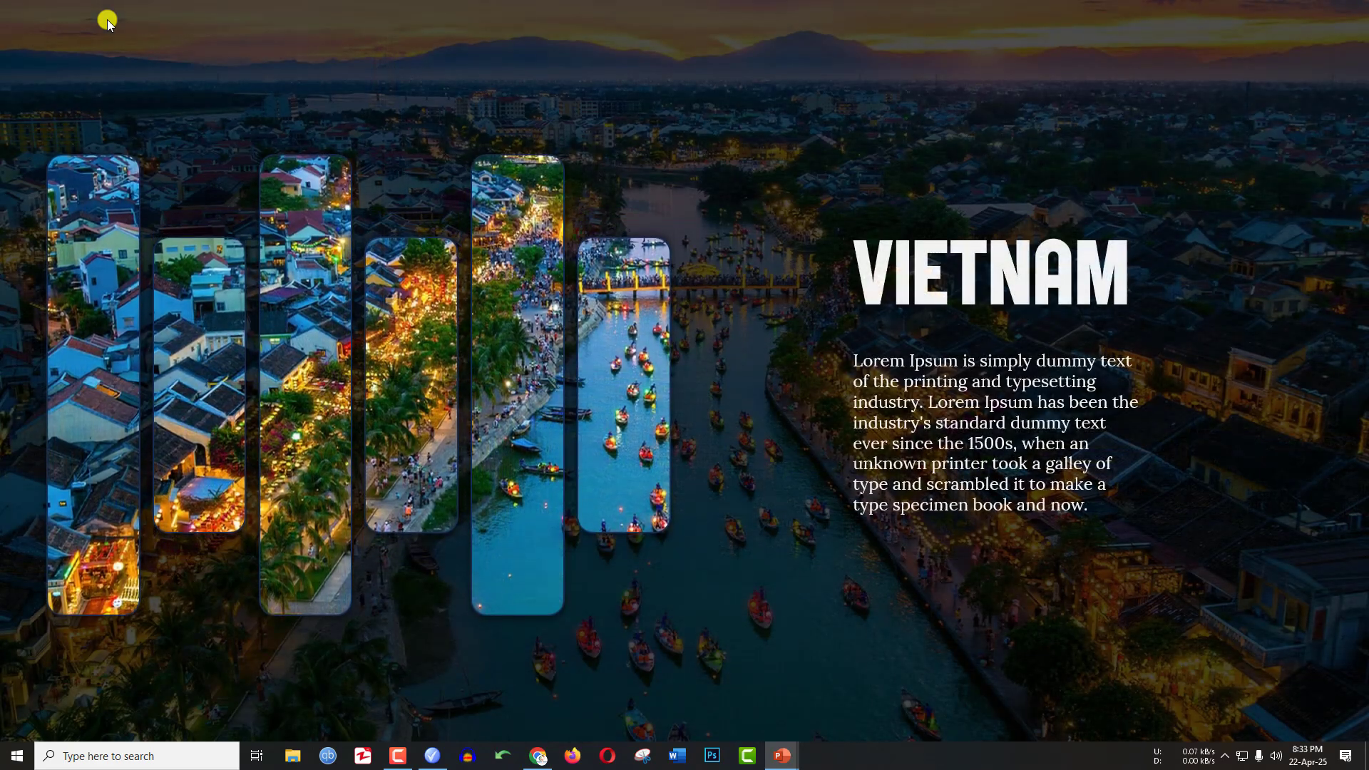
pyautogui.click(108, 22)
pyautogui.click(107, 22)
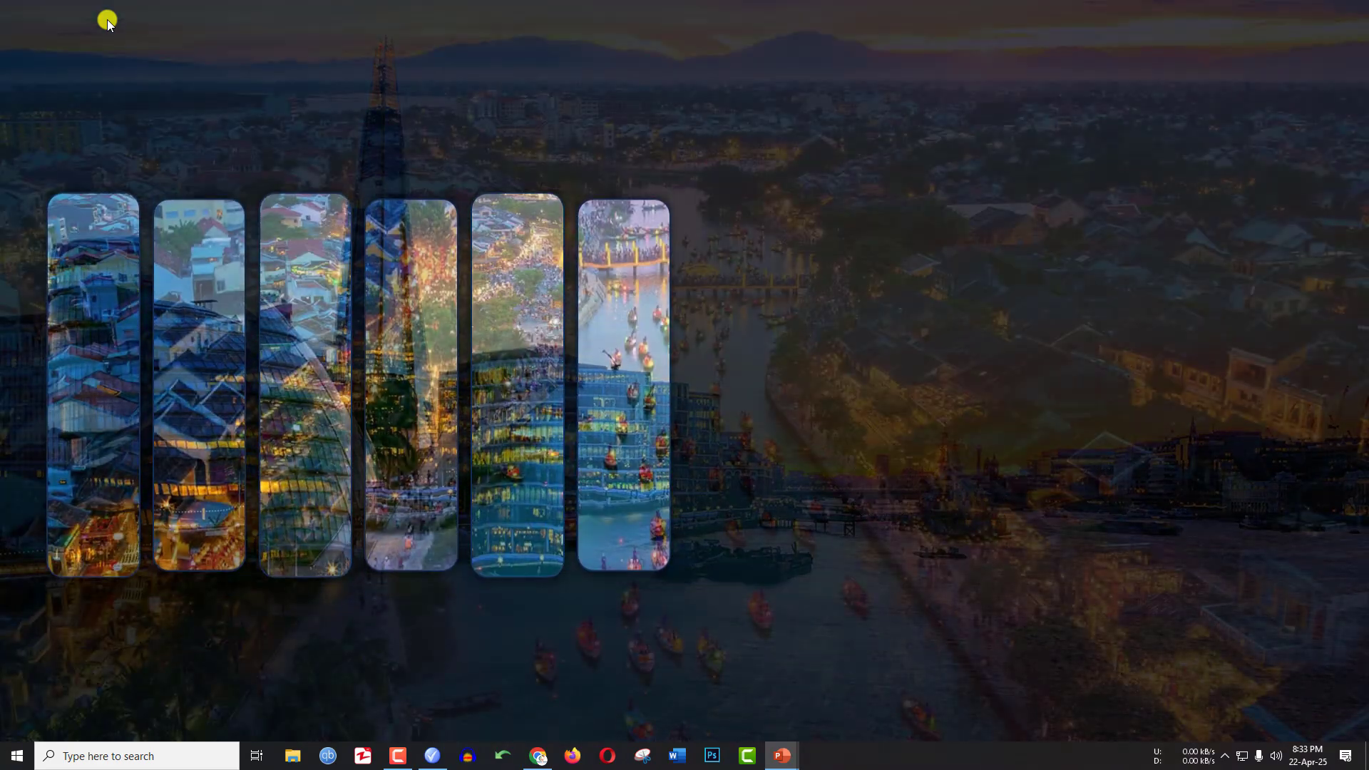
pyautogui.click(108, 22)
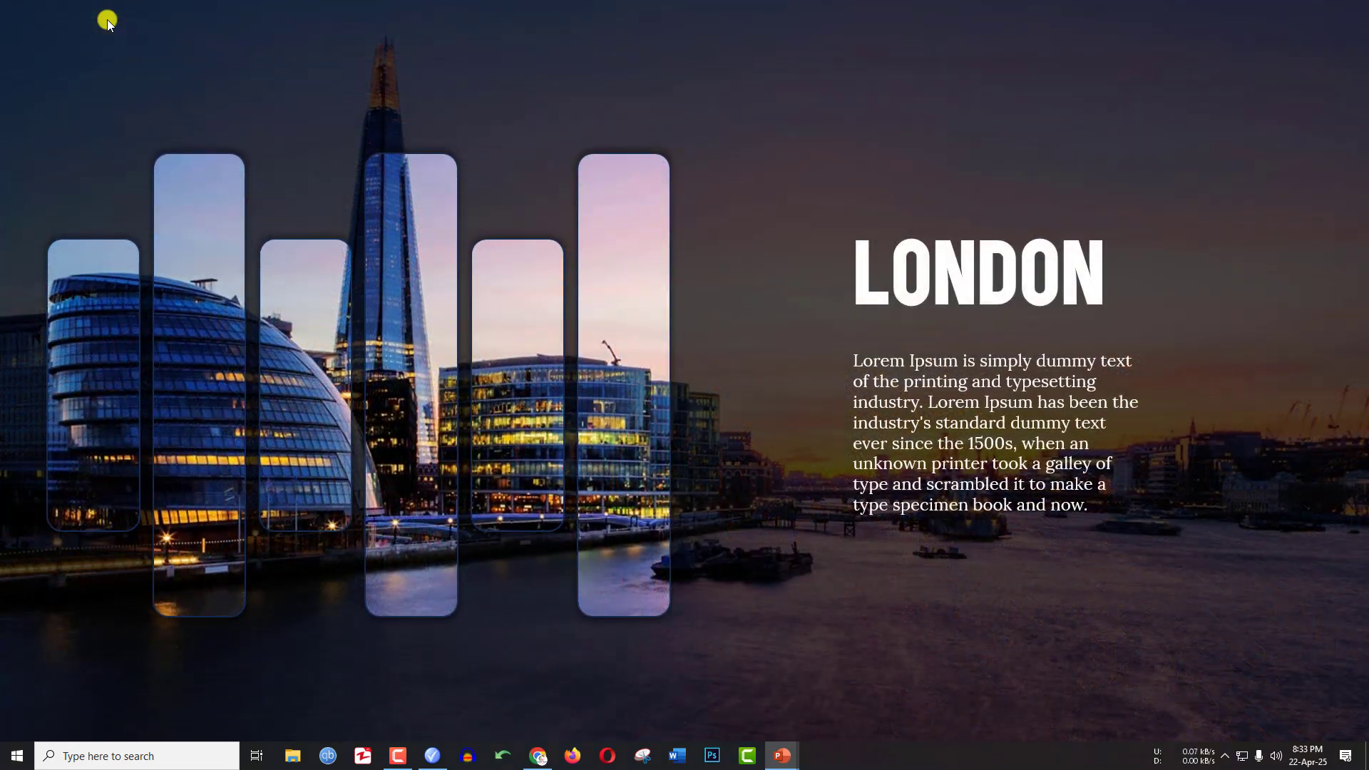
pyautogui.click(108, 22)
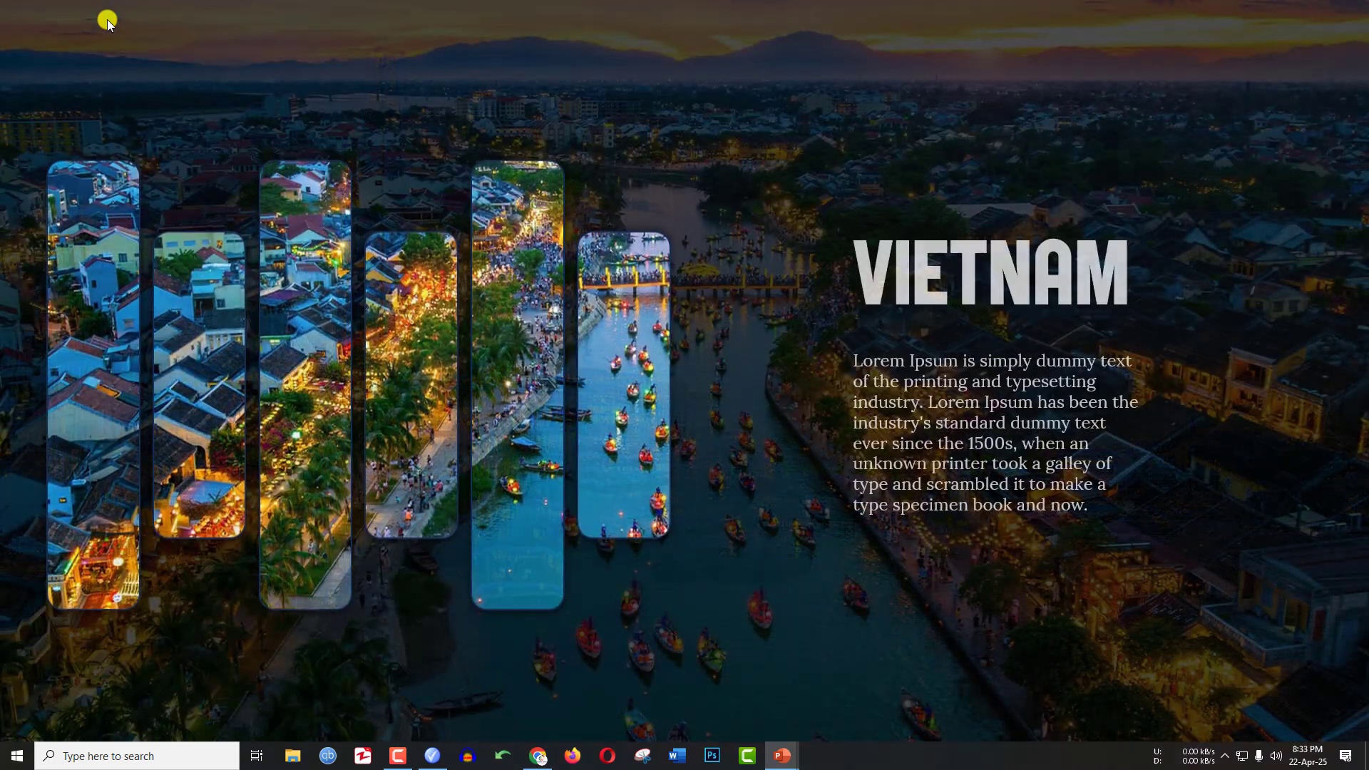
pyautogui.click(108, 22)
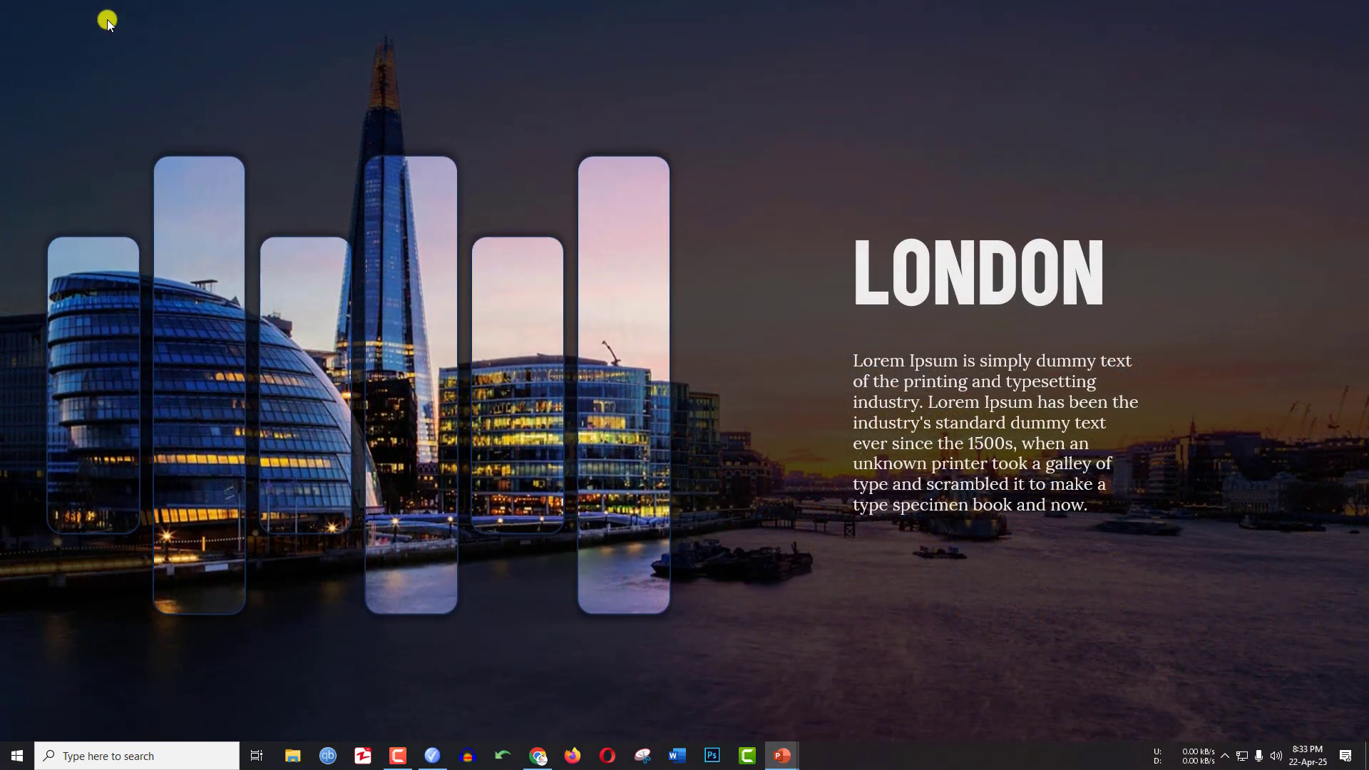
pyautogui.click(107, 23)
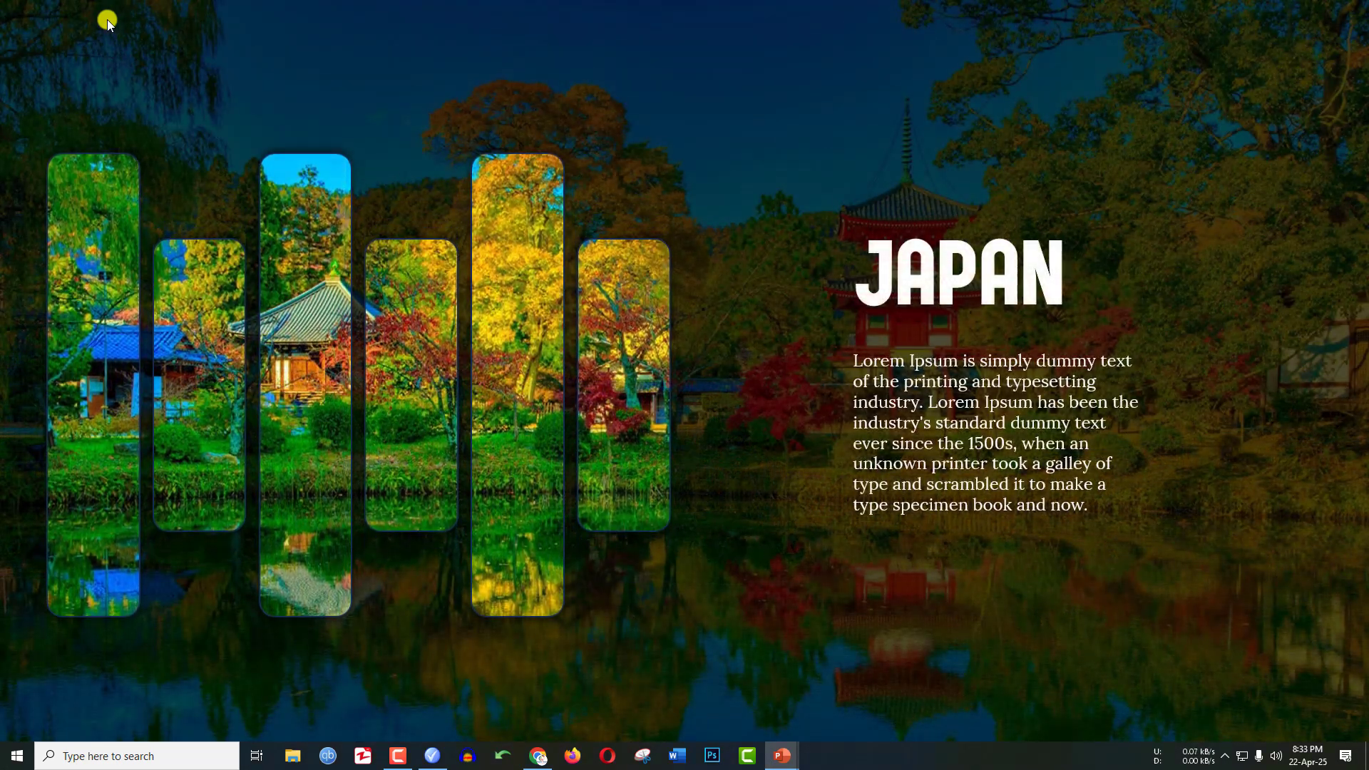